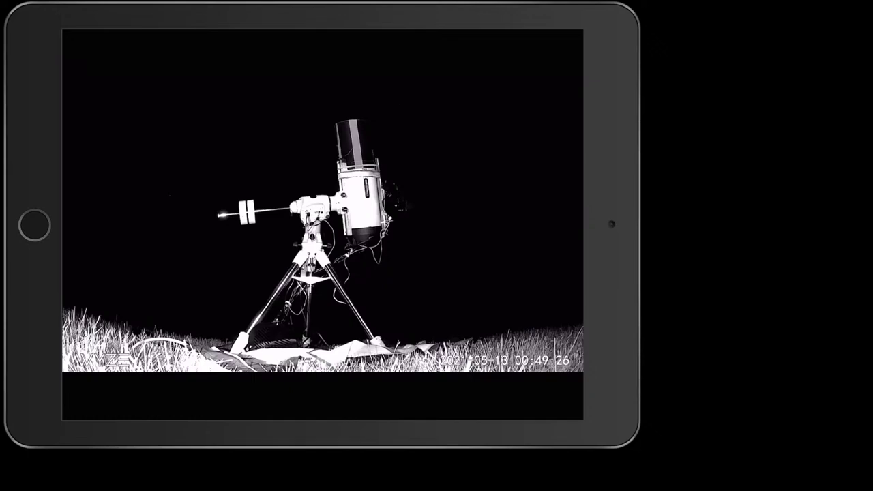
# Switch the OBS scene to 7-APT and bring the APT window to the front.
pyautogui.click(36, 414)
pyautogui.hotkey('alt', 'Tab')
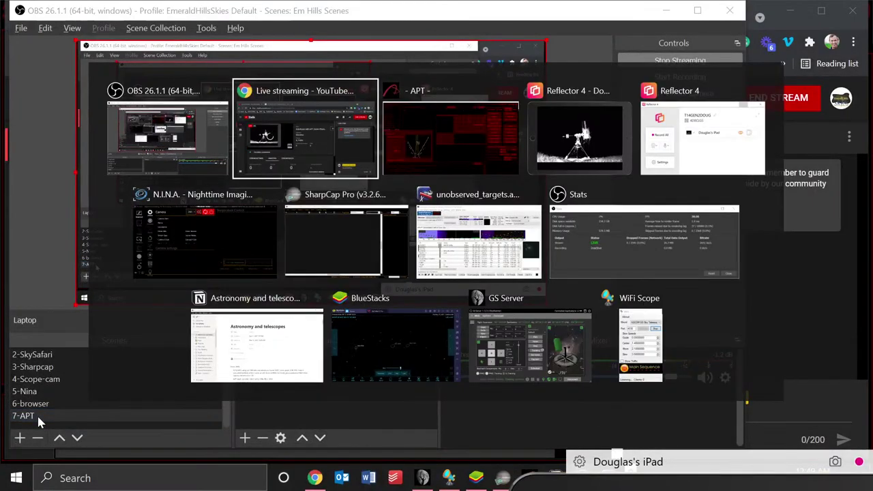
pyautogui.hotkey('alt', 'Tab')
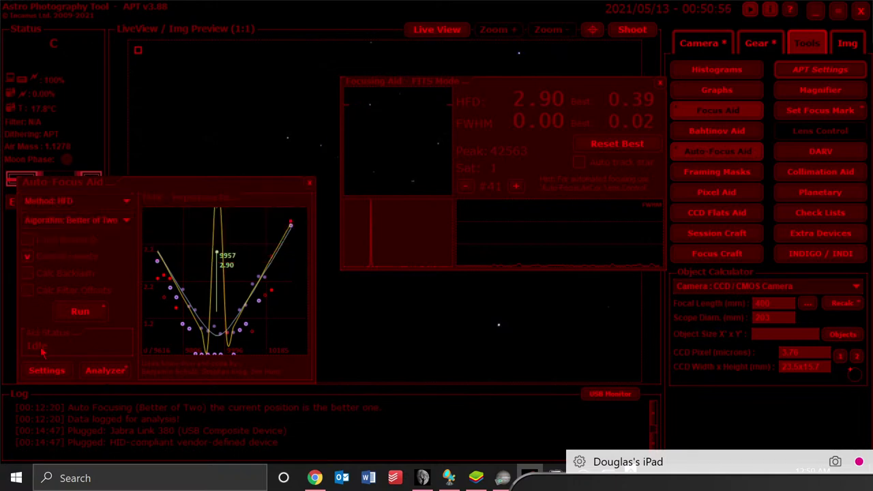
# Review the backlash corrections in APT's Scope & Focuser settings and close the settings.
pyautogui.click(801, 75)
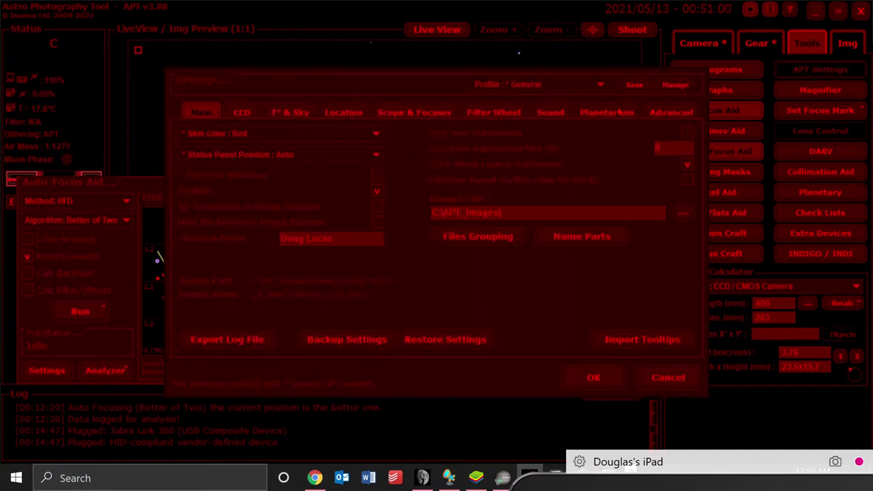
pyautogui.click(441, 111)
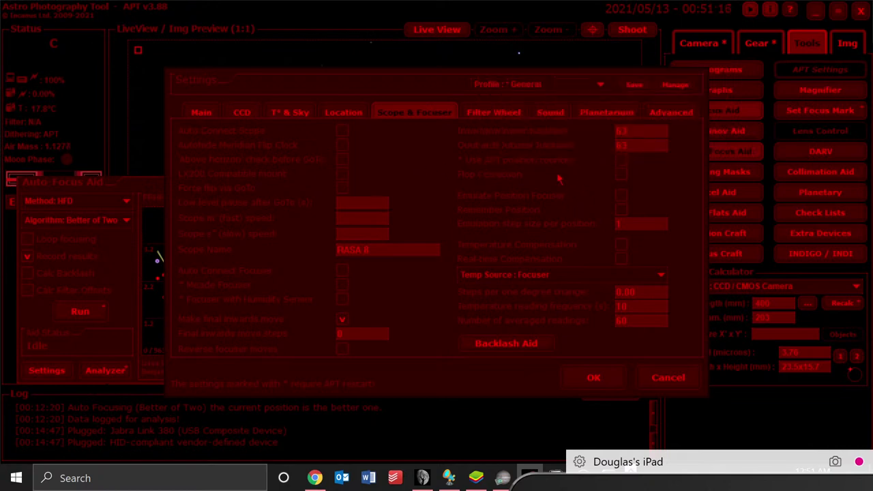
pyautogui.moveTo(558, 179)
pyautogui.moveTo(465, 213)
pyautogui.click(591, 378)
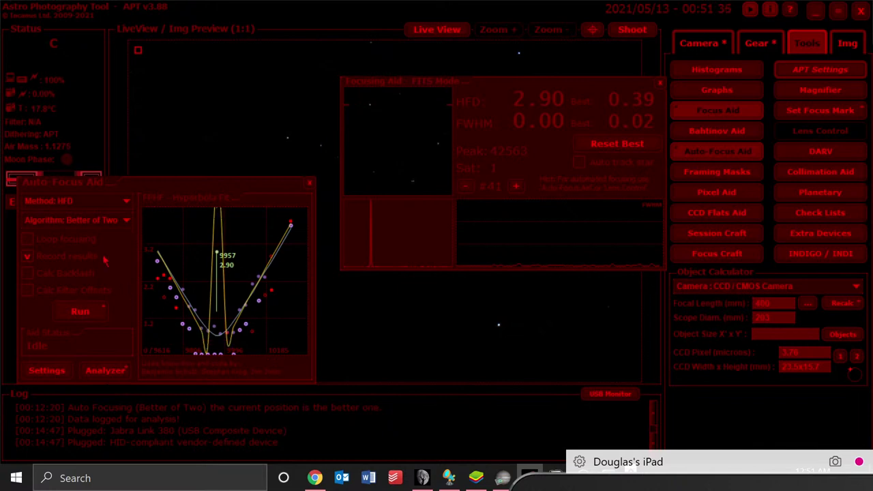
# Examine the Auto-Focus Aid's method, algorithm and focus curve, along with the Focusing Aid readings.
pyautogui.moveTo(104, 259)
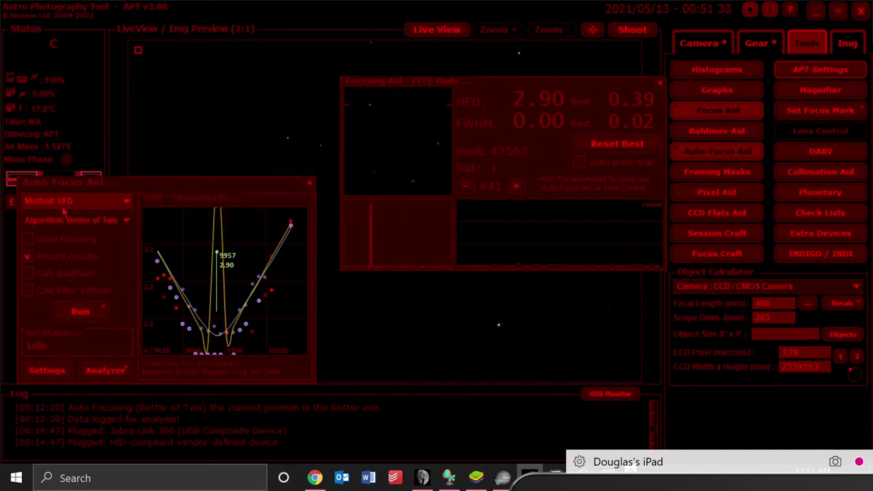
pyautogui.moveTo(63, 209)
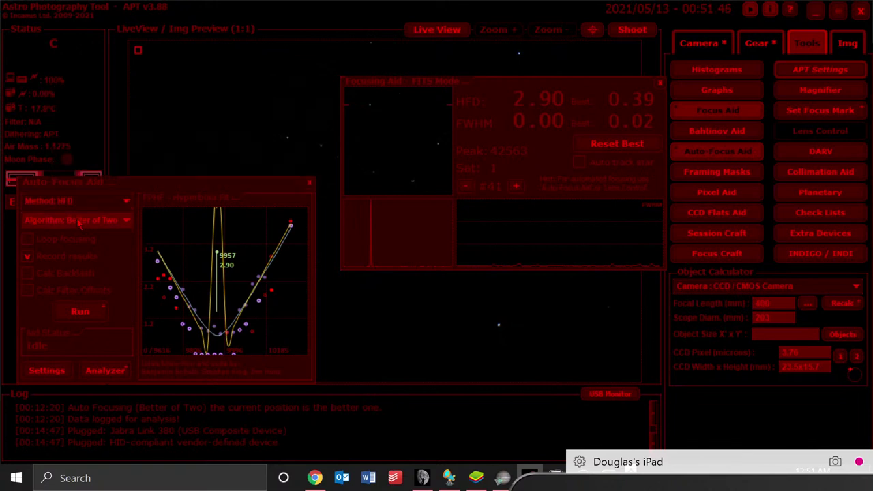
pyautogui.moveTo(79, 223)
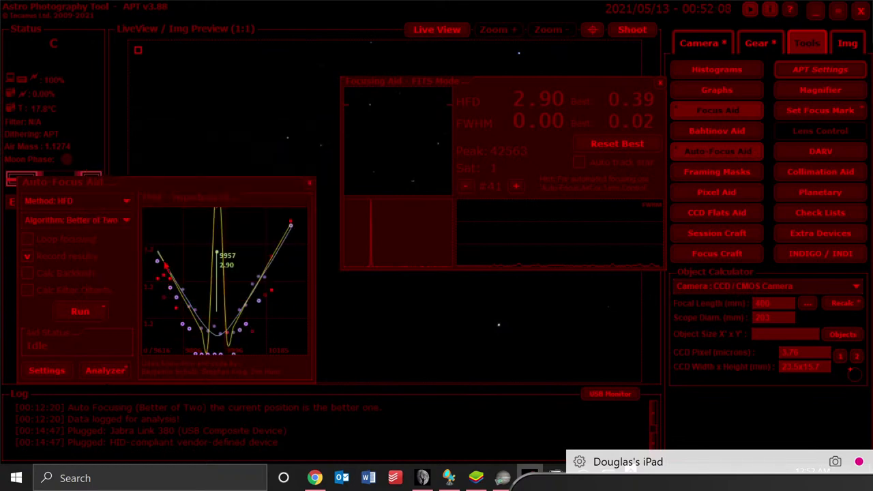
pyautogui.moveTo(161, 266)
pyautogui.click(195, 320)
pyautogui.moveTo(227, 338)
pyautogui.moveTo(421, 178)
pyautogui.moveTo(475, 92)
pyautogui.mouseDown()
pyautogui.moveTo(502, 224)
pyautogui.moveTo(548, 240)
pyautogui.moveTo(485, 146)
pyautogui.moveTo(475, 90)
pyautogui.mouseUp()
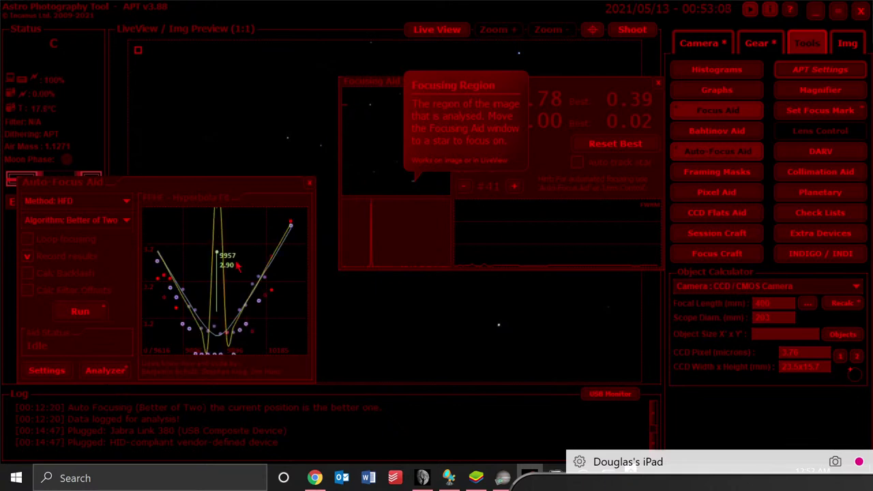
# Switch to the "Astronomy and telescopes" page in Notion and append 9957 to the 5/12/2021 focus note.
pyautogui.hotkey('alt', 'Tab')
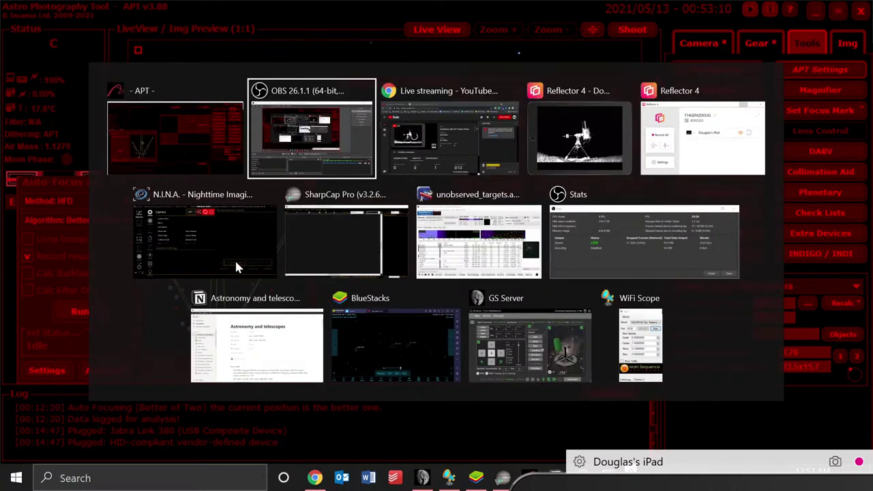
pyautogui.hotkey('alt', 'Tab')
pyautogui.hotkey('alt', 'Tab')
pyautogui.hotkey('alt', 'Tab')
pyautogui.hotkey('alt', 'Tab')
pyautogui.hotkey('alt', 'Tab')
pyautogui.hotkey('alt', 'Tab')
pyautogui.hotkey('alt', 'Tab')
pyautogui.hotkey('alt', 'Tab')
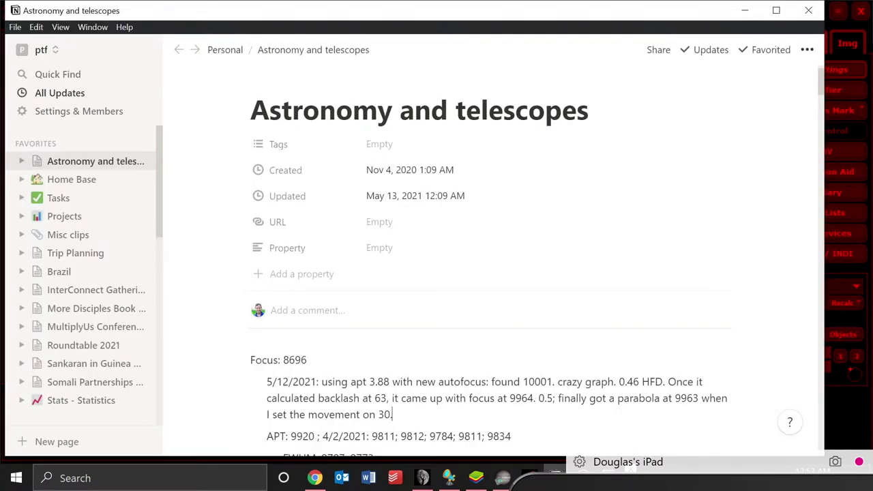
pyautogui.write('99')
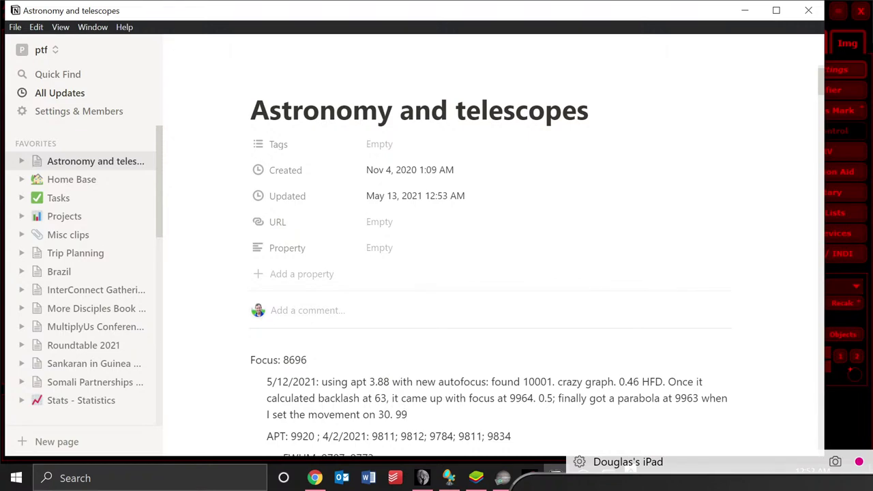
pyautogui.write('57')
# Check the focus result in APT and append "after set backlash to 63" to the 5/12/2021 note in Notion.
pyautogui.hotkey('alt', 'Tab')
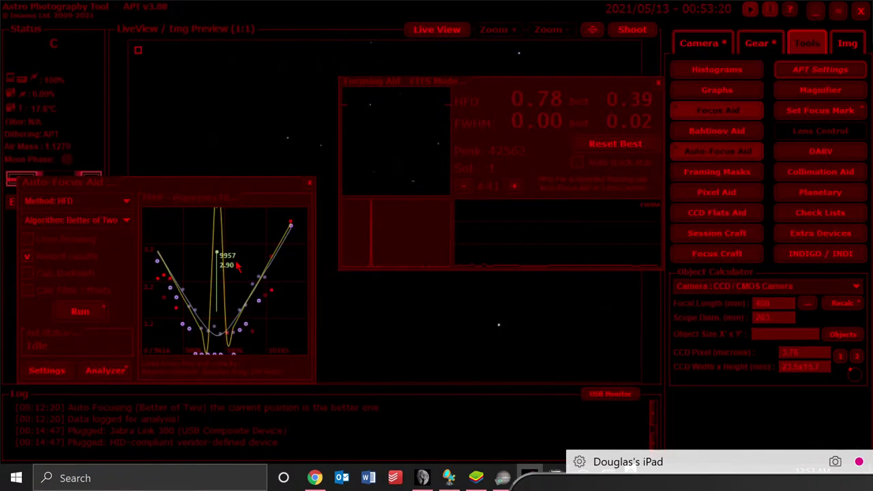
pyautogui.hotkey('alt', 'Tab')
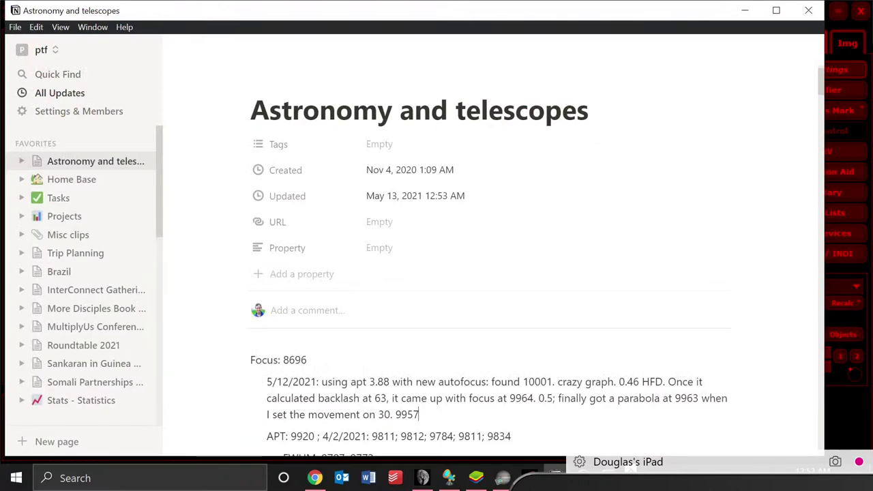
pyautogui.write('after set backlash to')
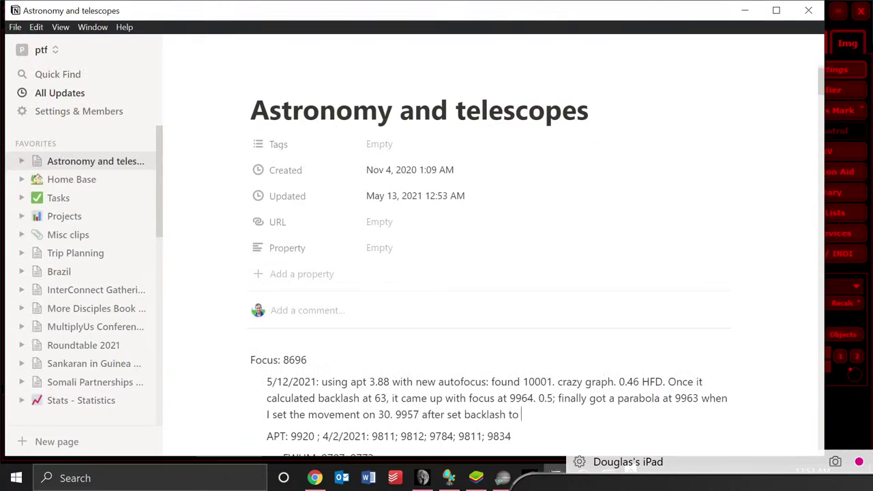
pyautogui.write(' 63')
# Return to APT and shift the Focusing Aid window slightly over the star image.
pyautogui.hotkey('alt', 'Tab')
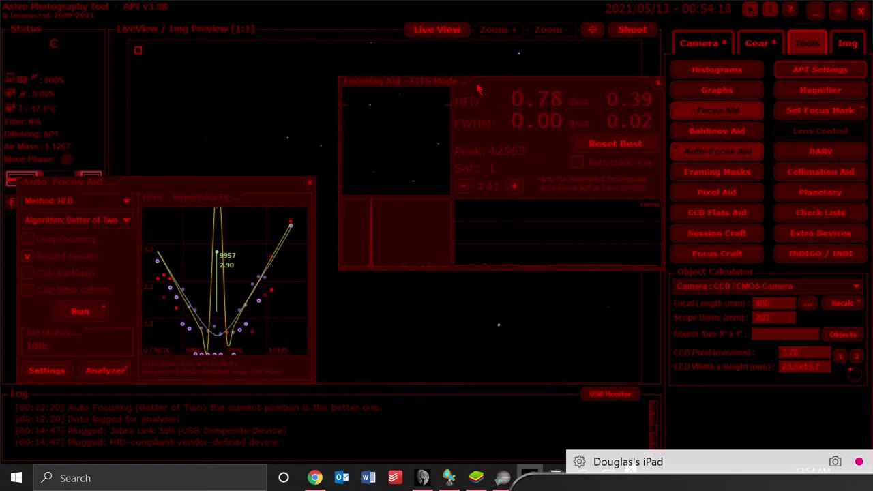
pyautogui.moveTo(477, 88)
pyautogui.mouseDown()
pyautogui.moveTo(480, 175)
pyautogui.moveTo(501, 246)
pyautogui.moveTo(522, 124)
pyautogui.moveTo(484, 89)
pyautogui.mouseUp()
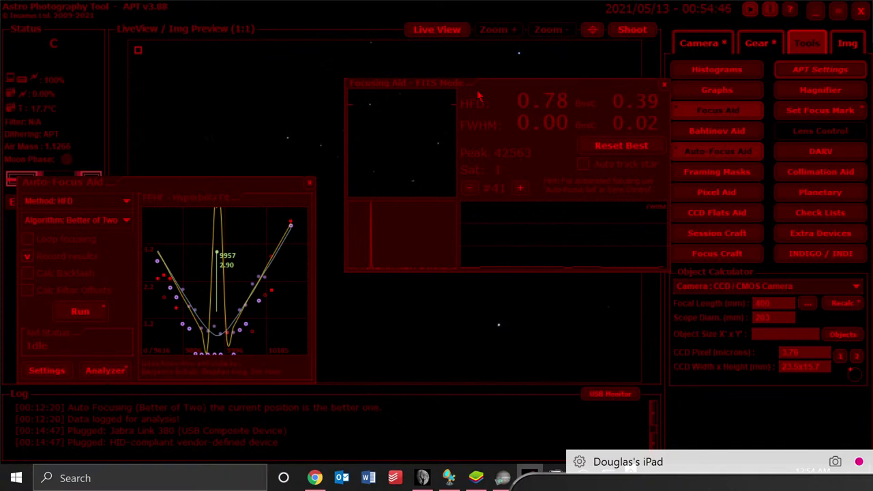
# Switch to AstroPlanner, select NGC5907 (Splinter Galaxy) in the object list and slew the telescope to it.
pyautogui.hotkey('alt', 'Tab')
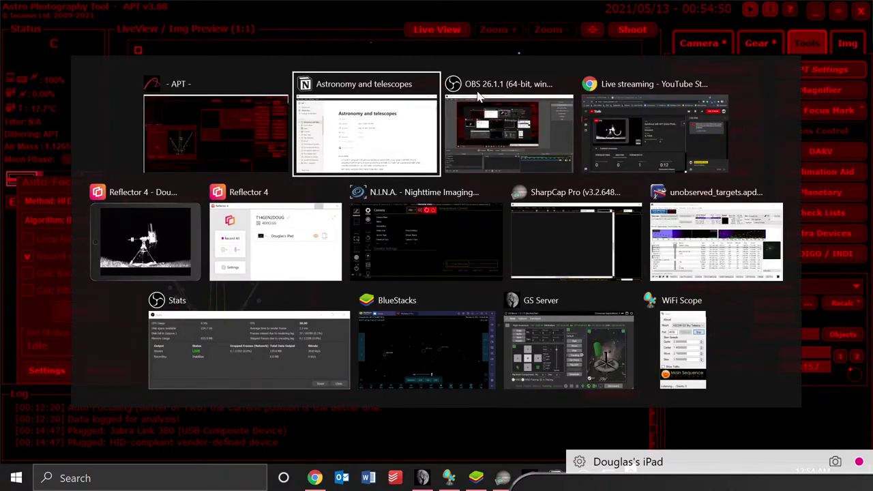
pyautogui.press('Tab')
pyautogui.press('Tab')
pyautogui.press('Tab')
pyautogui.press('Tab')
pyautogui.press('Tab')
pyautogui.press('Tab')
pyautogui.press('Tab')
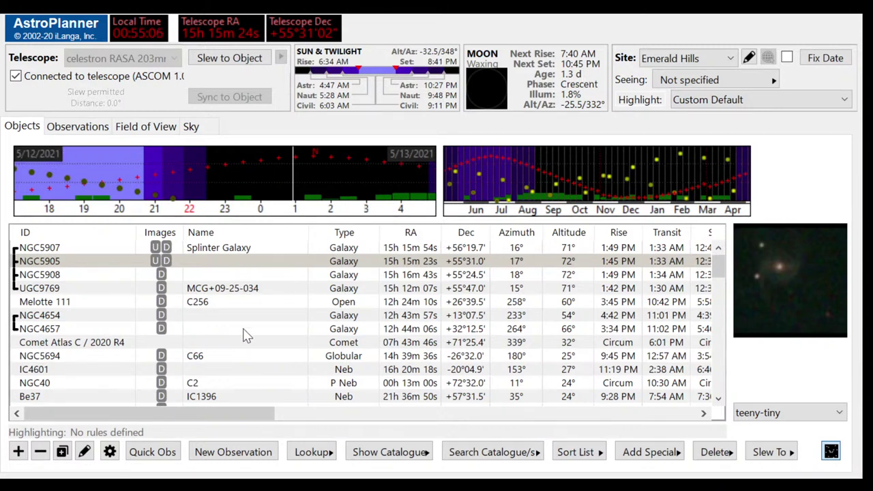
pyautogui.click(221, 250)
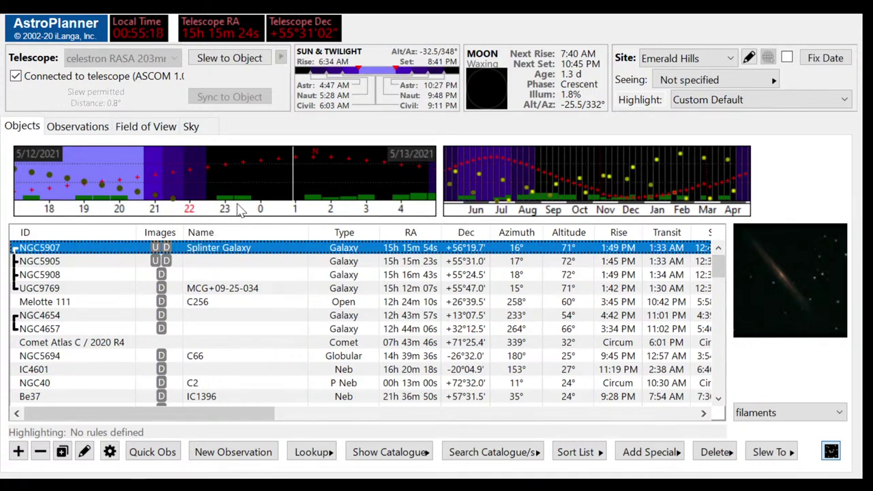
pyautogui.hotkey('ctrl', 'g')
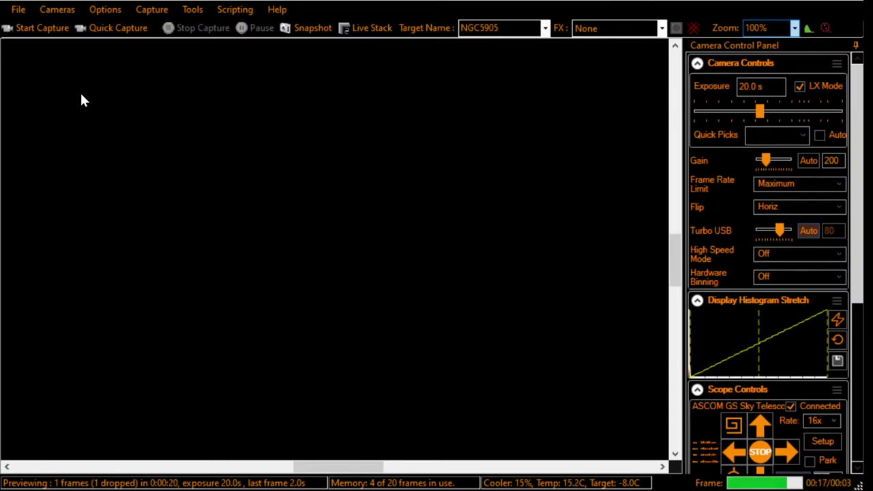
# Set the SharpCap target name to NGC5907 and reset the display histogram stretch.
pyautogui.press('alt')
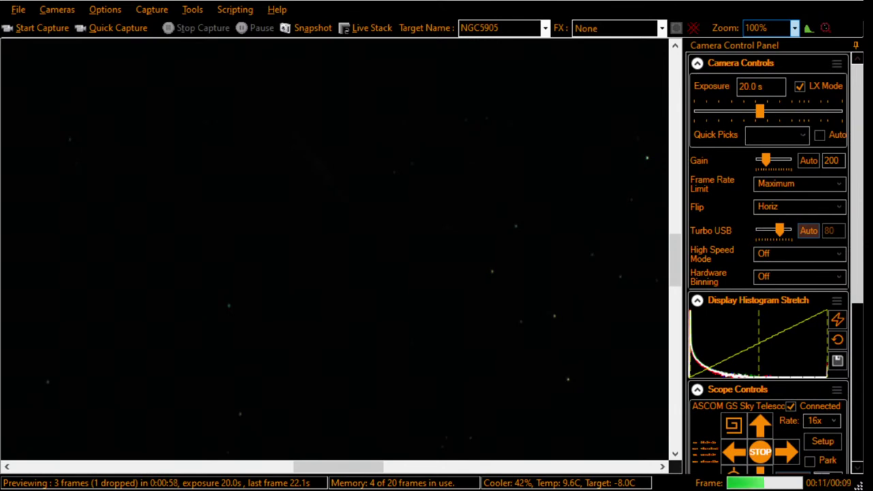
pyautogui.click(512, 28)
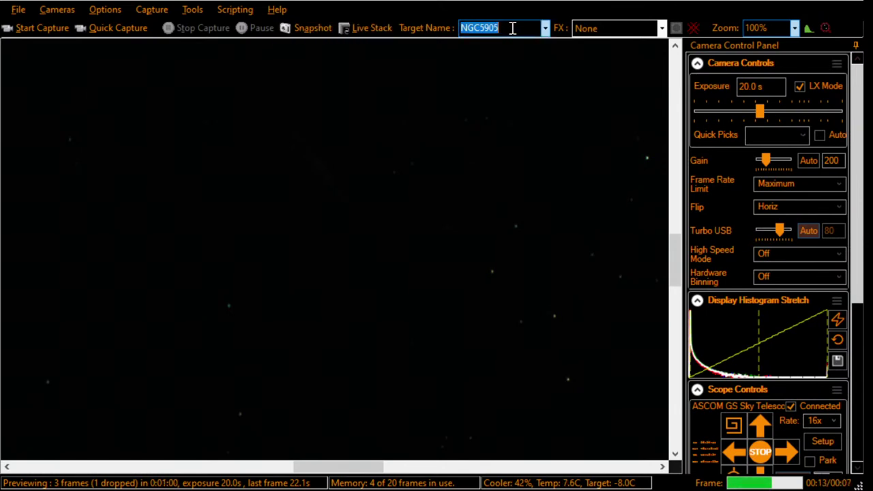
pyautogui.click(512, 28)
pyautogui.press('BackSpace')
pyautogui.write('7')
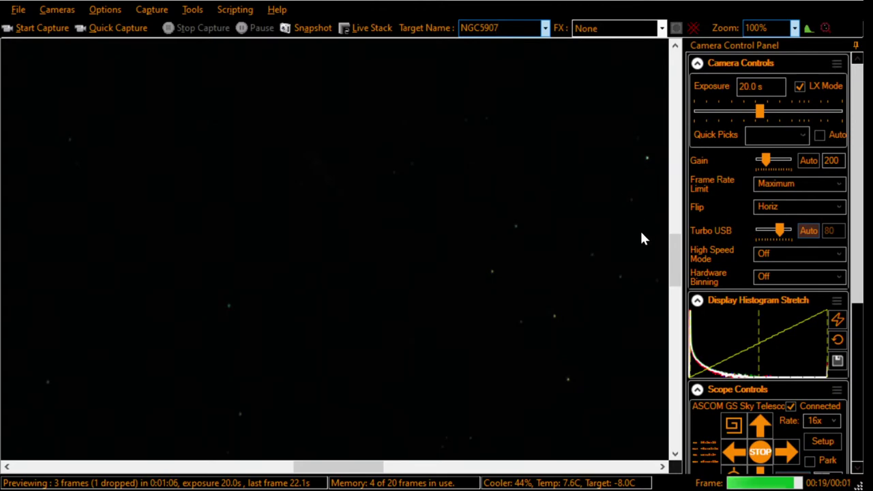
pyautogui.click(839, 342)
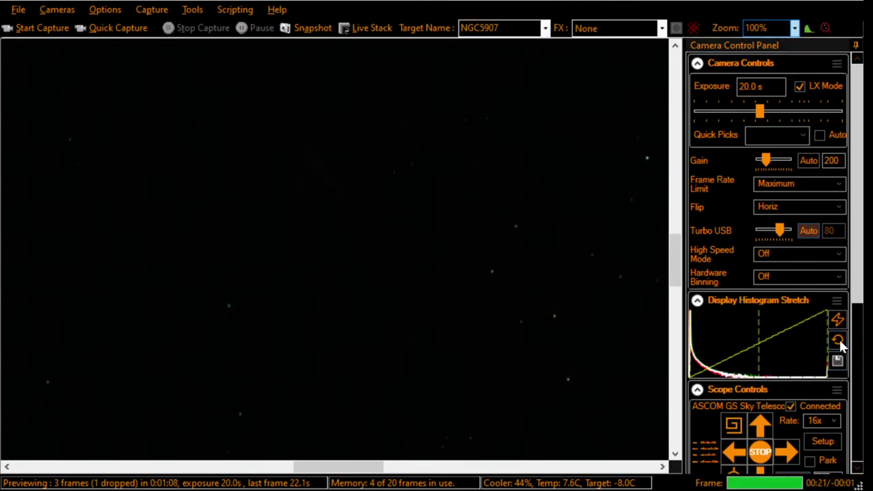
# Plate-solve and re-center the mount on the target, and set the preview zoom to Auto.
pyautogui.scroll(-4, 860, 405)
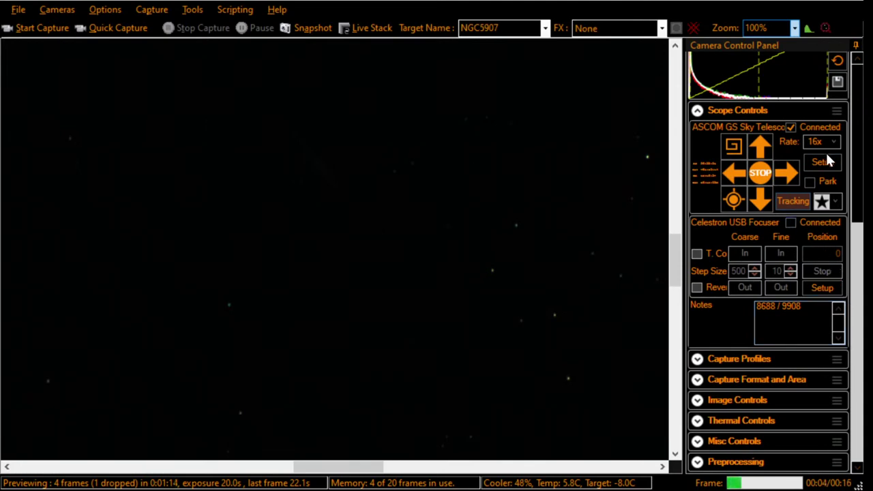
pyautogui.click(733, 201)
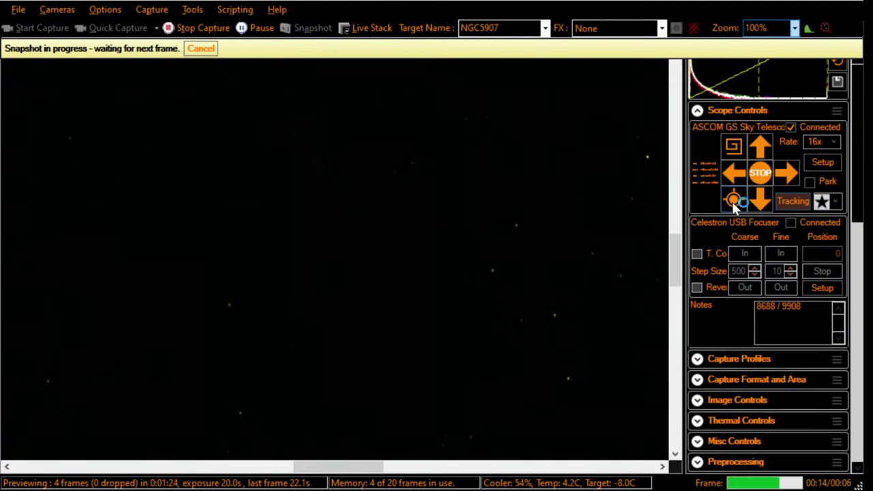
pyautogui.click(789, 27)
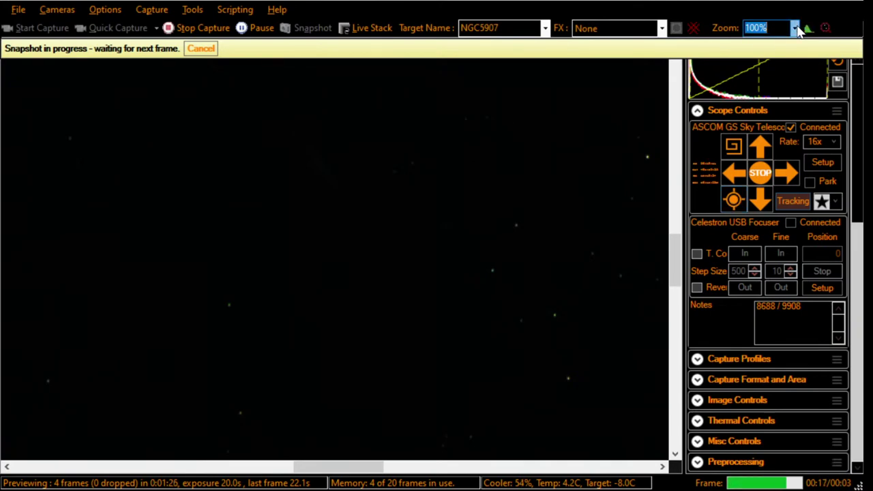
pyautogui.click(777, 49)
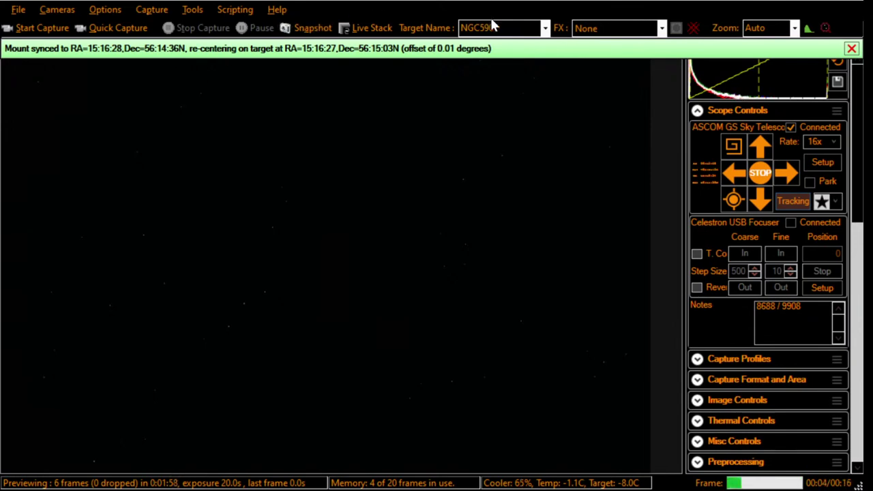
# Start live stacking NGC5907 and clear the previously stacked frames.
pyautogui.click(369, 32)
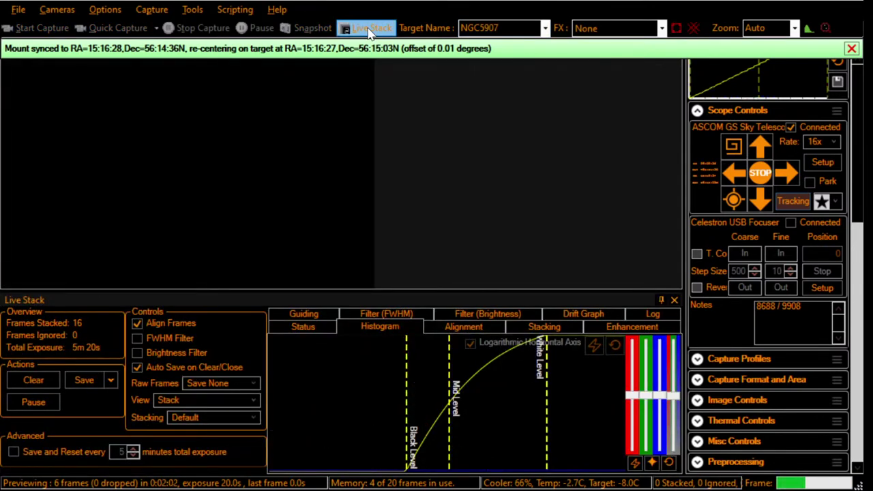
pyautogui.click(38, 382)
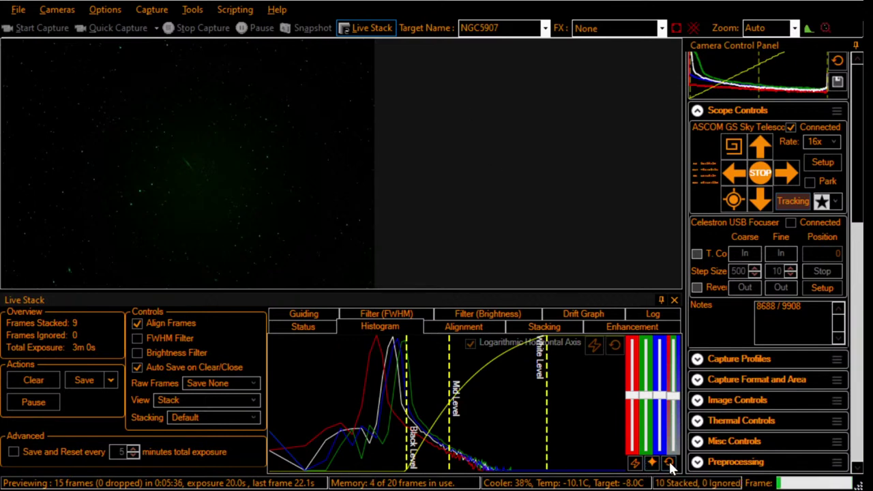
# Auto-balance the live stack's colours and raise the histogram black level slightly, trying out a lower red level.
pyautogui.click(635, 463)
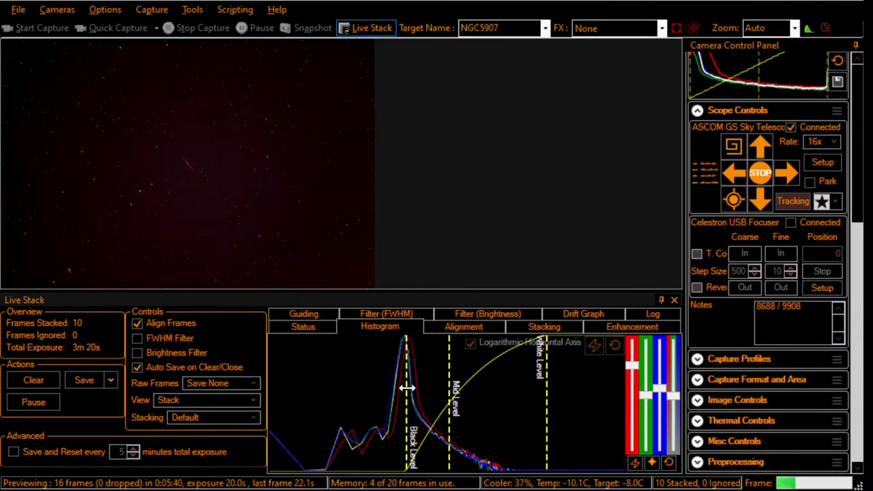
pyautogui.moveTo(406, 387); pyautogui.dragTo(408, 389)
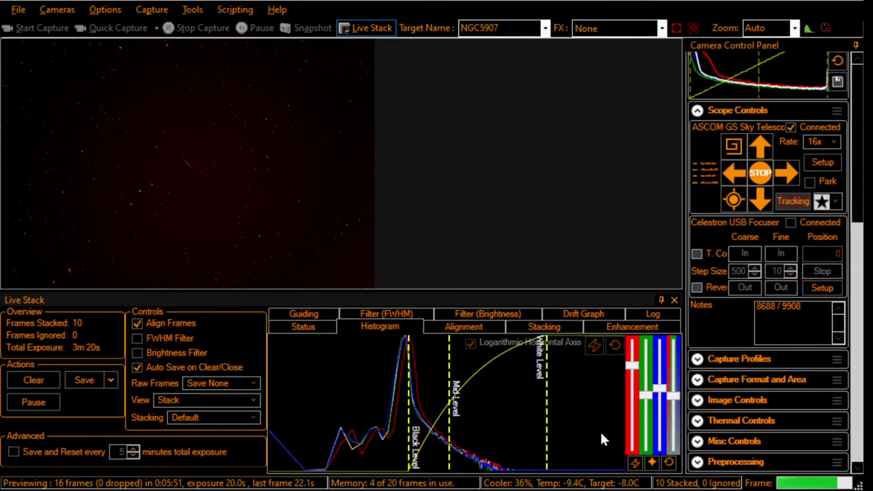
pyautogui.moveTo(633, 366); pyautogui.dragTo(633, 378)
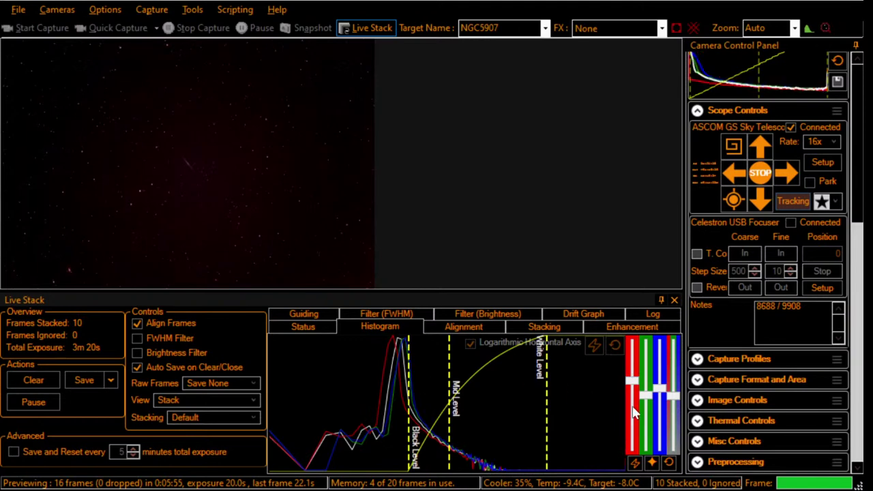
pyautogui.click(668, 463)
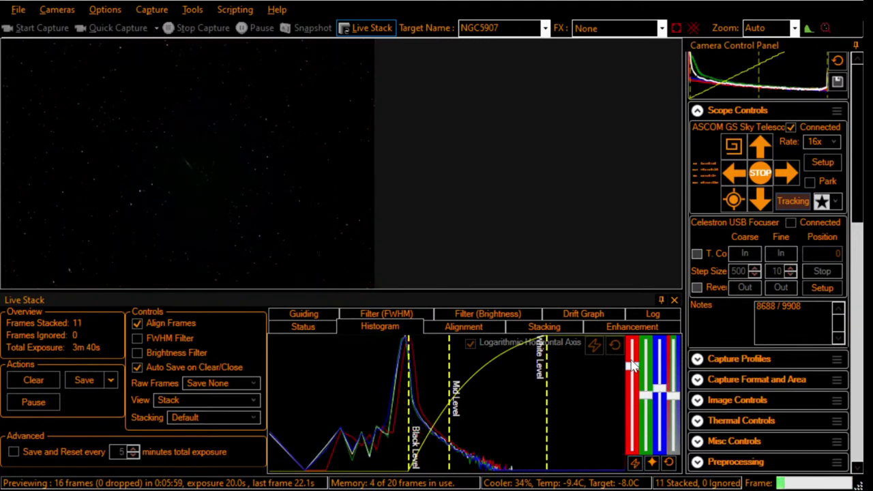
# Lower the live stack's red level slightly and shift its histogram black level slightly down.
pyautogui.moveTo(633, 368); pyautogui.dragTo(633, 377)
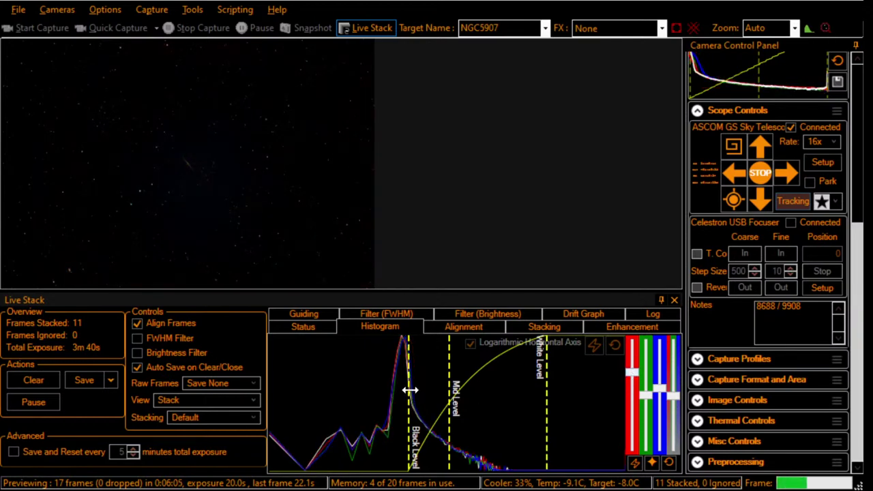
pyautogui.moveTo(412, 389); pyautogui.dragTo(407, 389)
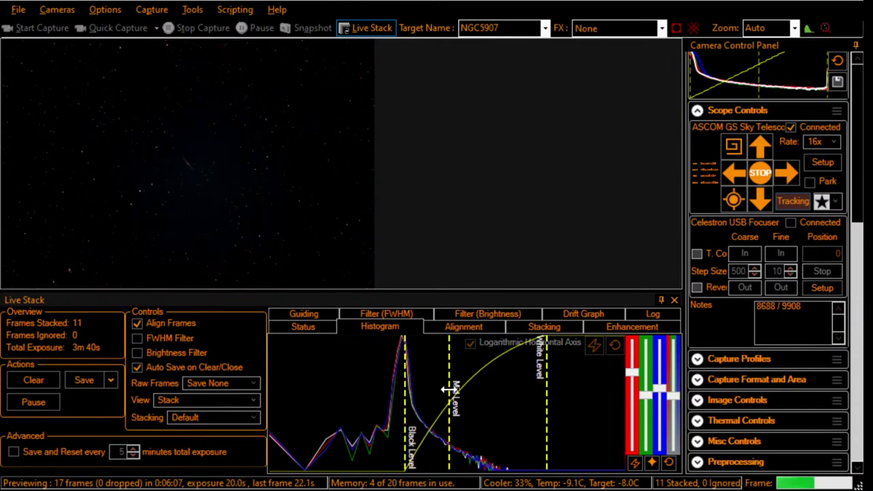
# Enlarge the preview to 50% zoom, bring the galaxy to the middle of the view, and magnify it to 100%.
pyautogui.click(795, 33)
pyautogui.click(759, 107)
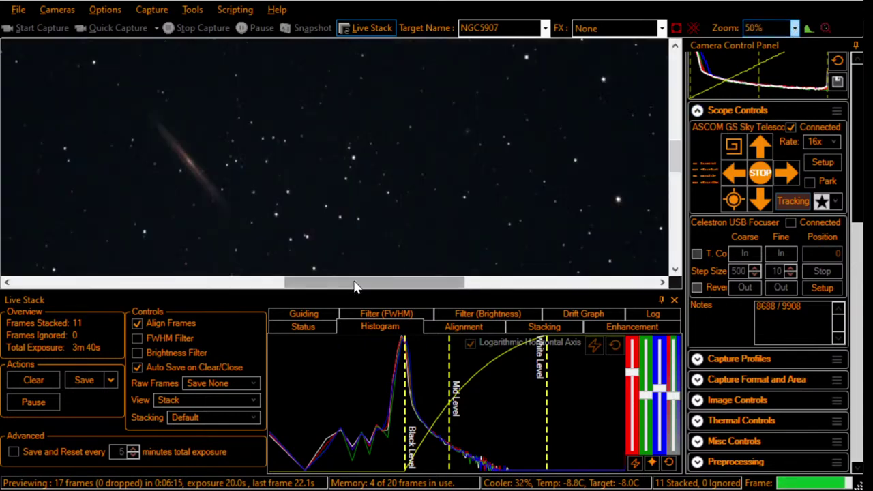
pyautogui.moveTo(355, 282); pyautogui.dragTo(311, 287)
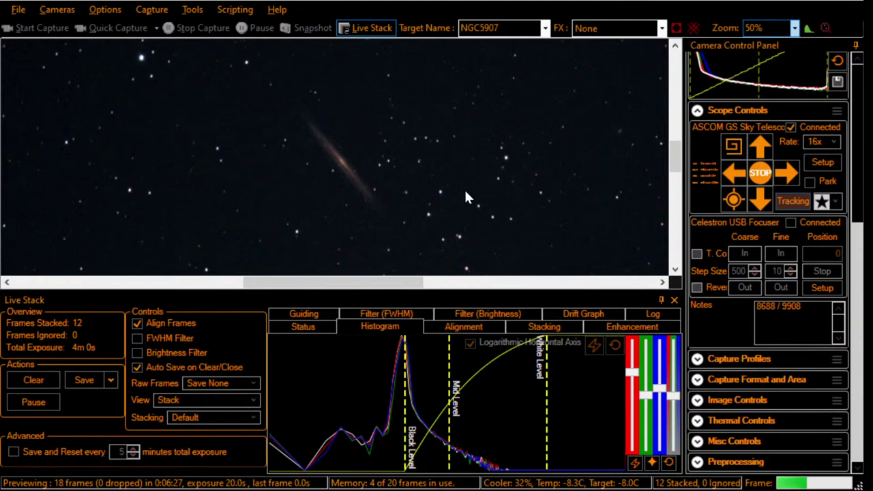
pyautogui.click(754, 28)
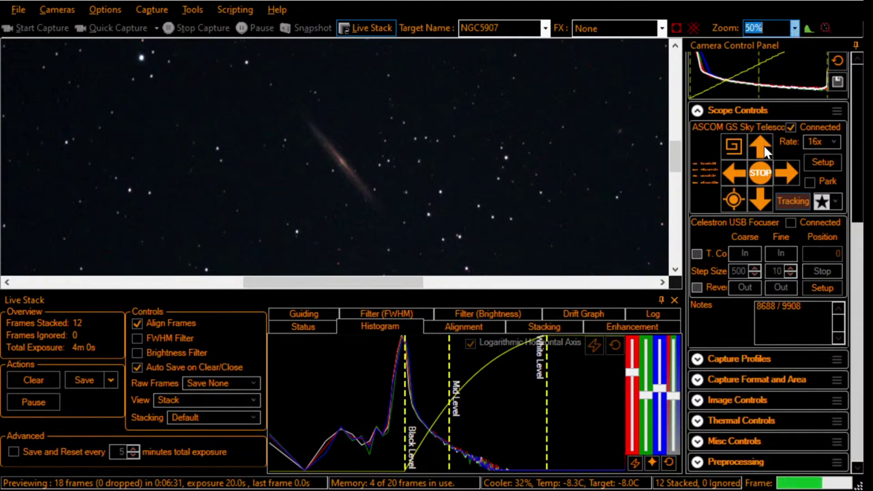
pyautogui.press('Down')
pyautogui.press('Down')
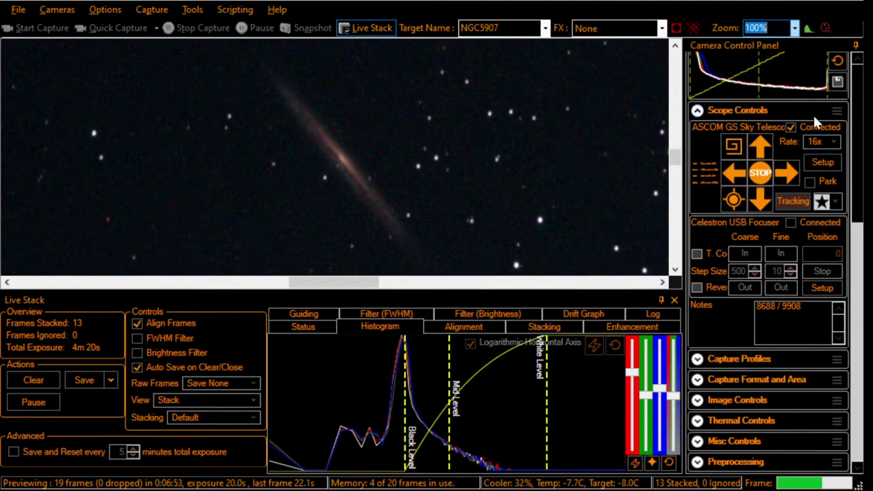
# Set the camera gain to 100 and the exposure to 30 s.
pyautogui.click(855, 157)
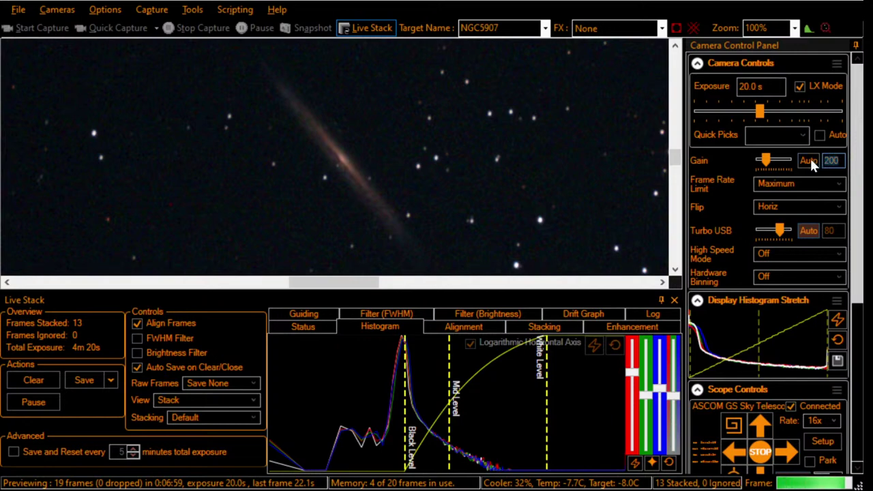
pyautogui.write('100')
pyautogui.press('Return')
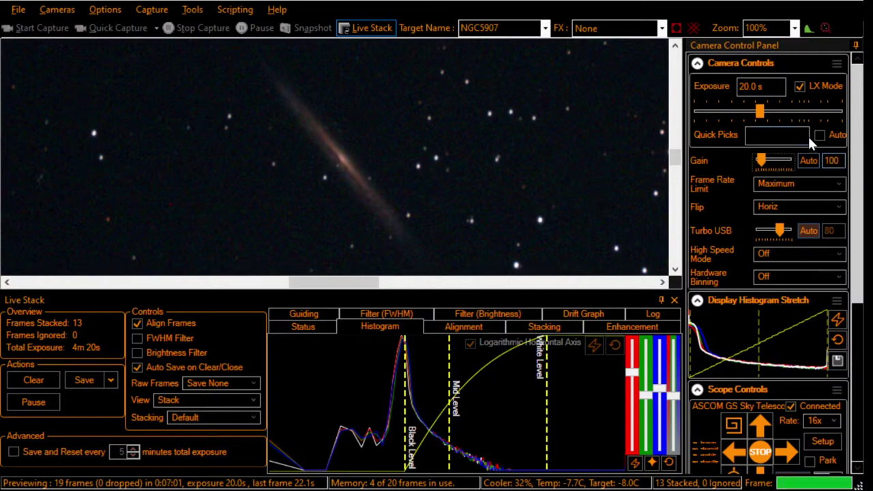
pyautogui.moveTo(765, 87); pyautogui.dragTo(692, 86)
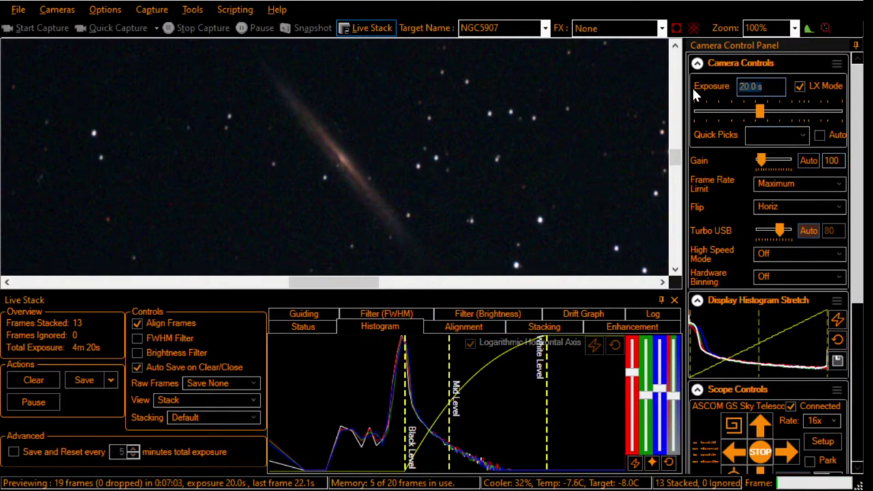
pyautogui.write('30s')
pyautogui.press('Return')
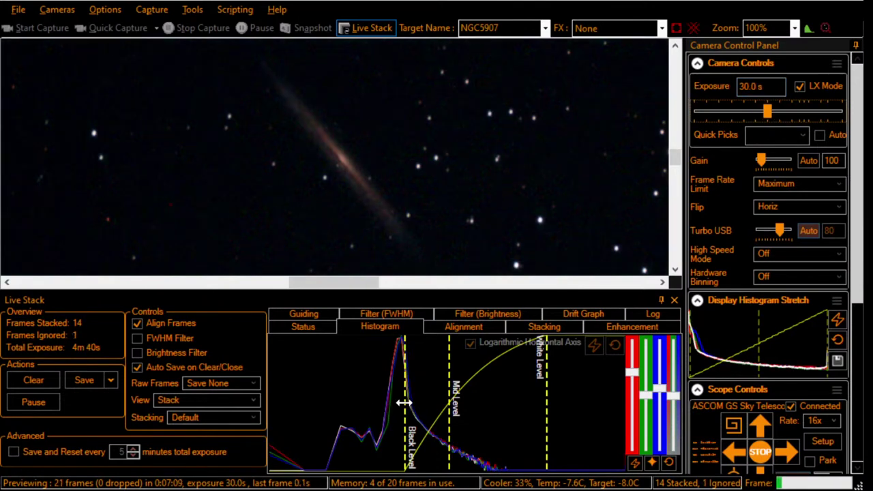
# Lower the live stack's black level slightly and compare the galaxy at 75% and 100% preview zoom.
pyautogui.moveTo(404, 402); pyautogui.dragTo(402, 403)
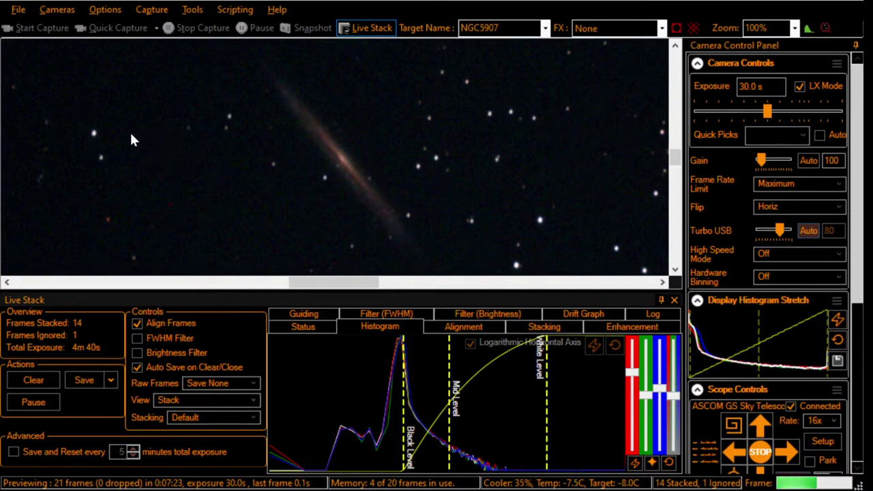
pyautogui.click(795, 29)
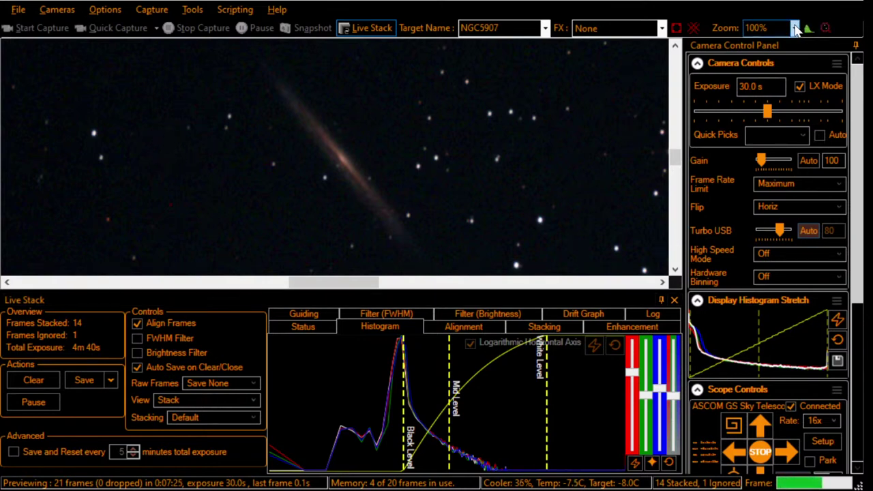
pyautogui.click(772, 128)
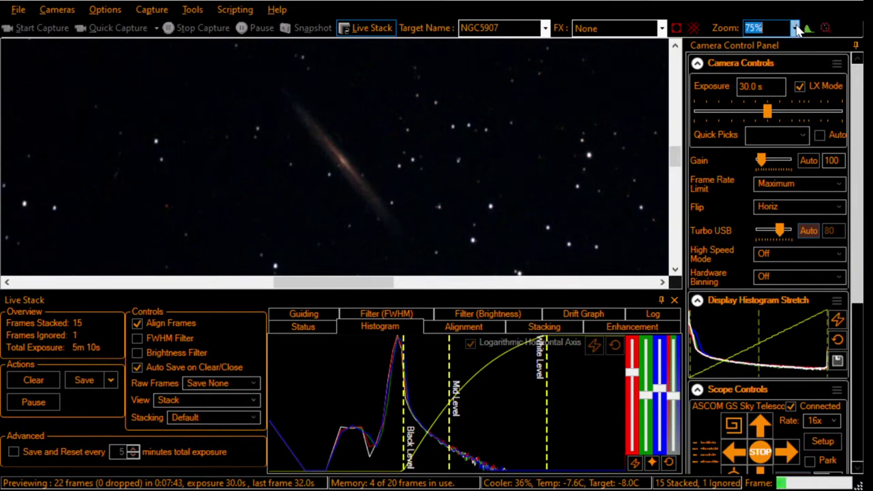
pyautogui.press('Down')
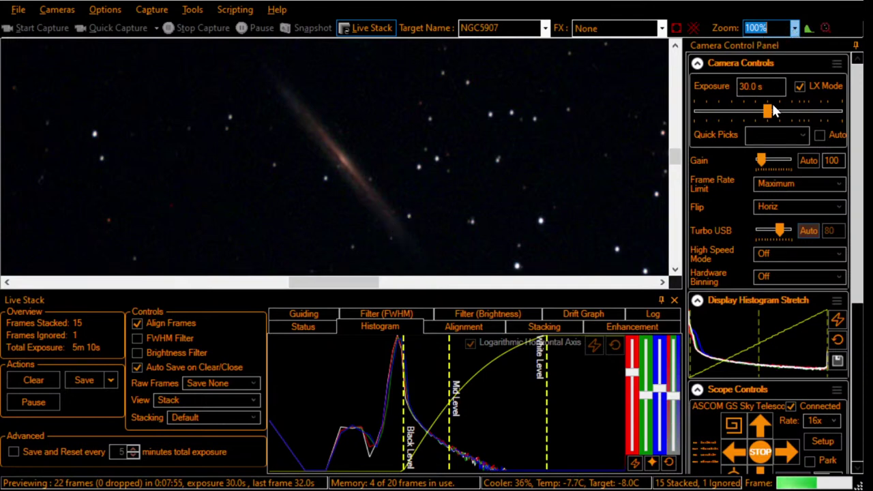
pyautogui.scroll(-1, 769, 139)
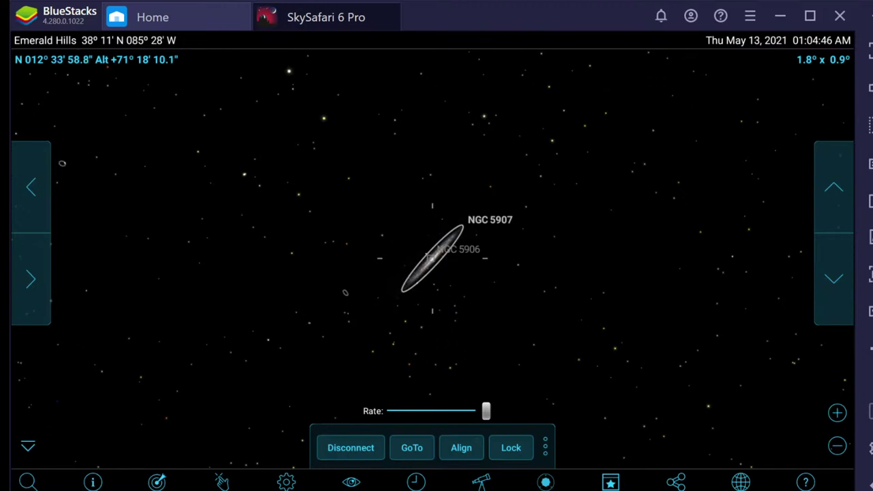
# Switch to SkySafari and examine NGC 5907's position among the surrounding constellations, the camera's field of view, and a close-up of the galaxy.
pyautogui.click(837, 446)
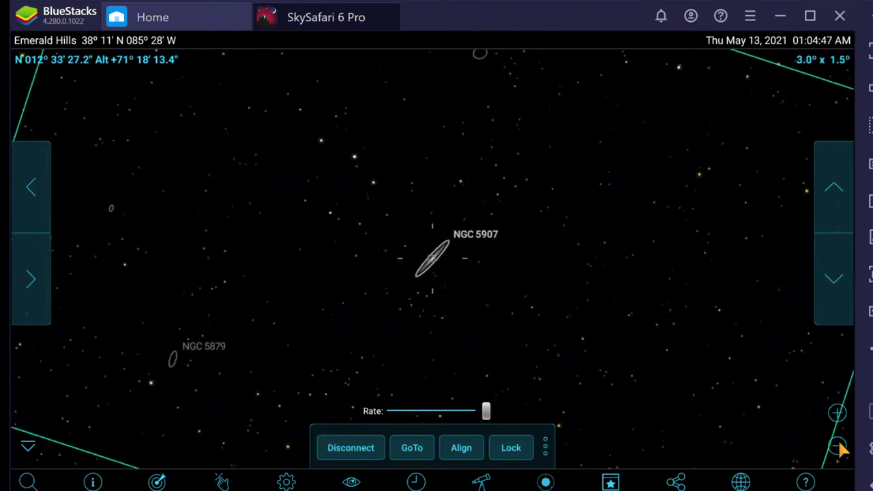
pyautogui.click(837, 446)
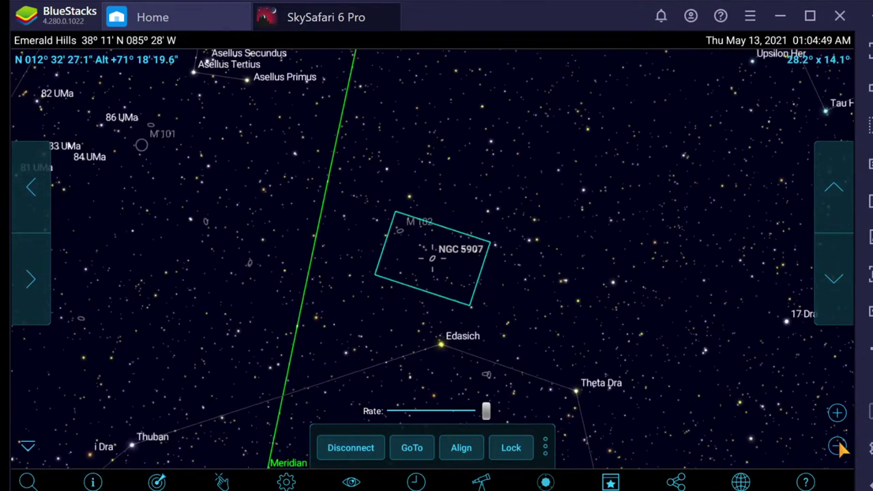
pyautogui.click(837, 446)
pyautogui.click(837, 446)
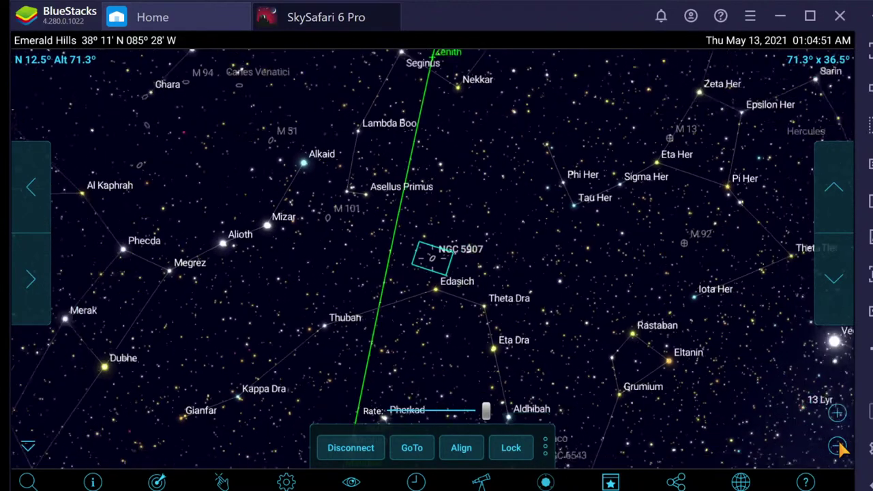
pyautogui.click(837, 446)
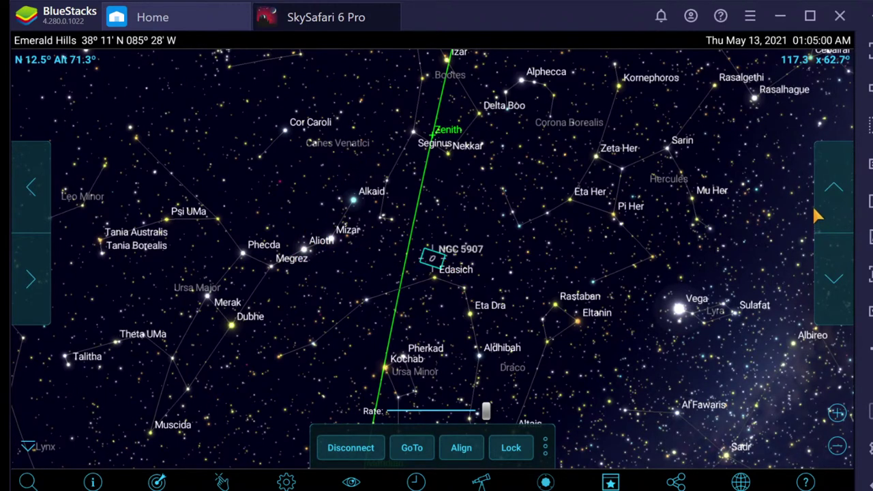
pyautogui.click(841, 413)
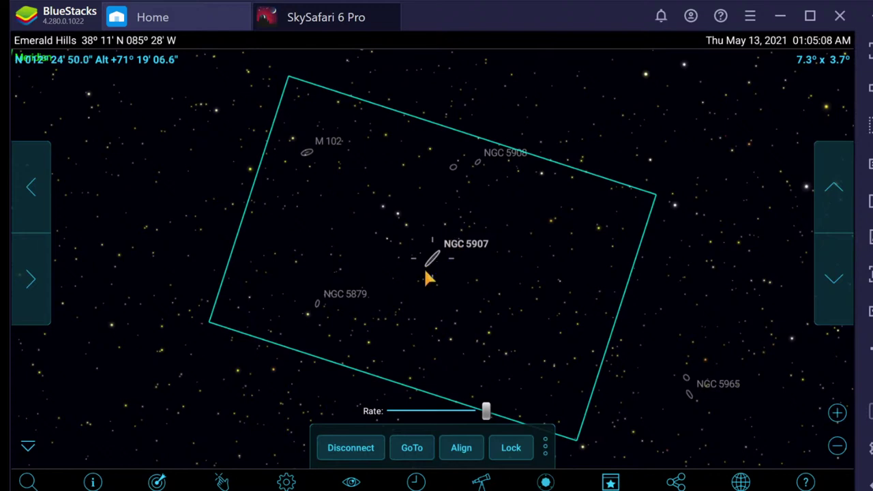
pyautogui.click(838, 412)
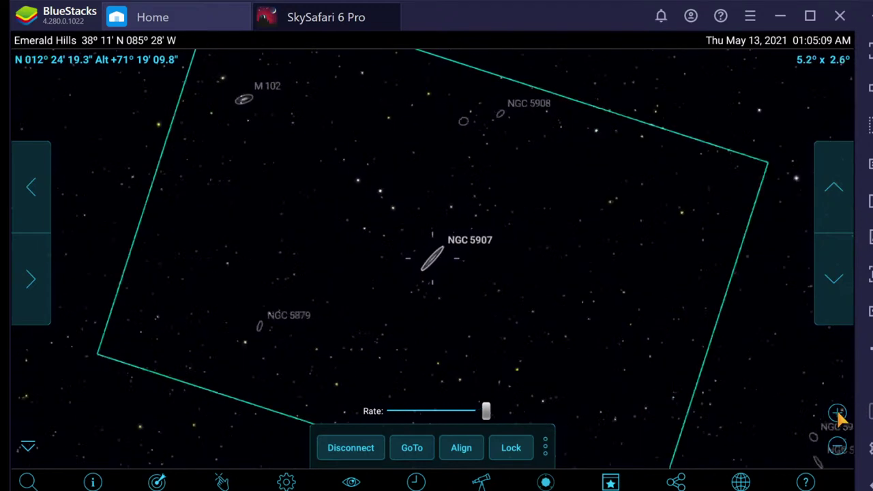
pyautogui.click(838, 413)
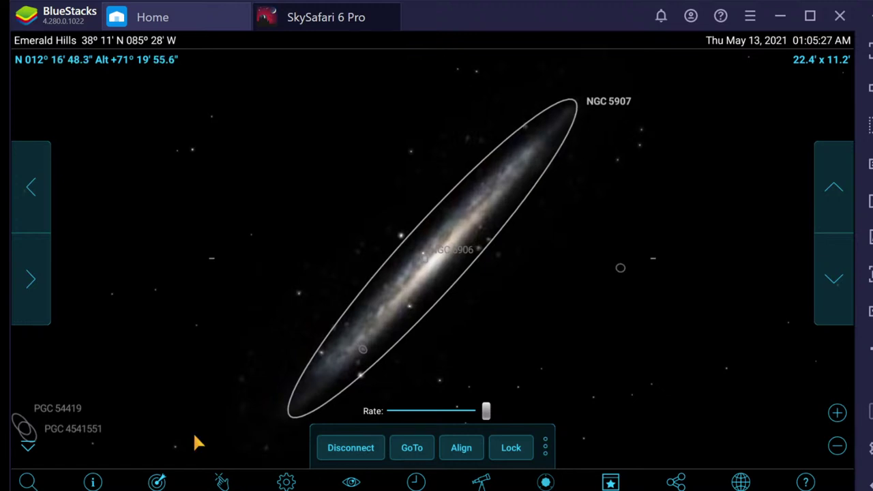
# Open the object information for NGC 5907 and start its audio tour.
pyautogui.click(93, 482)
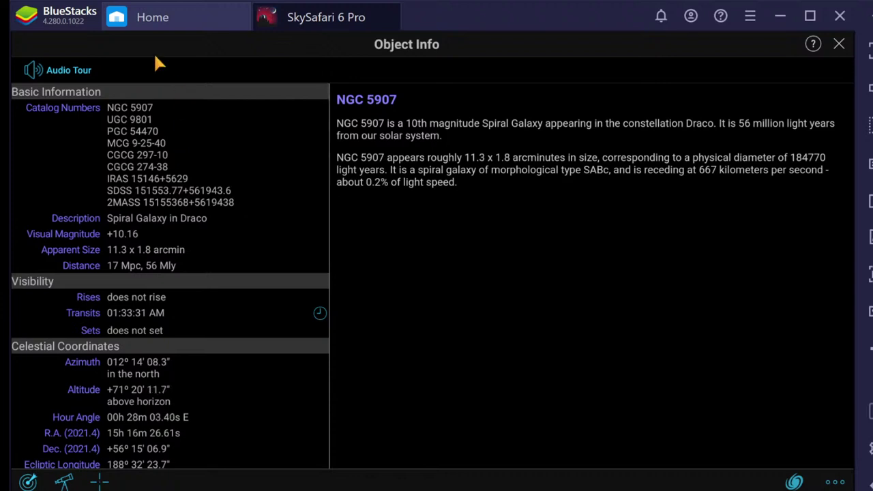
pyautogui.click(39, 69)
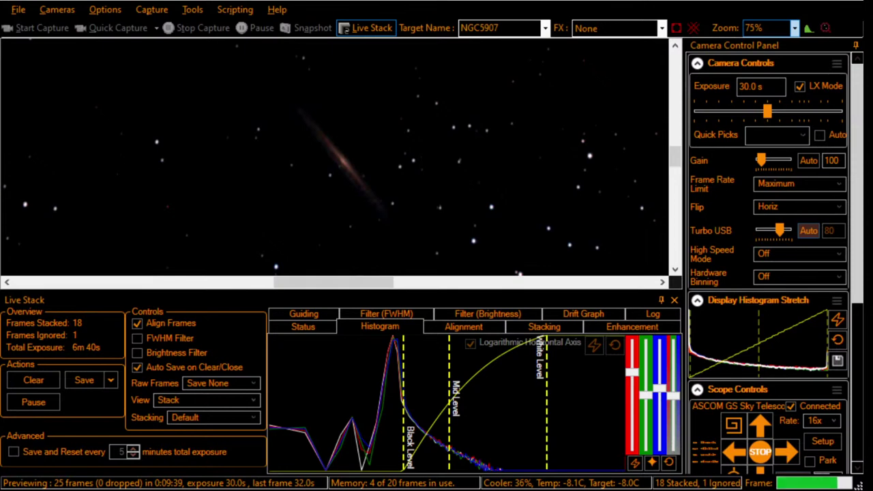
# Switch back to SharpCap, view the live stack at 100% zoom, and lower its histogram black level and mid level slightly.
pyautogui.click(754, 28)
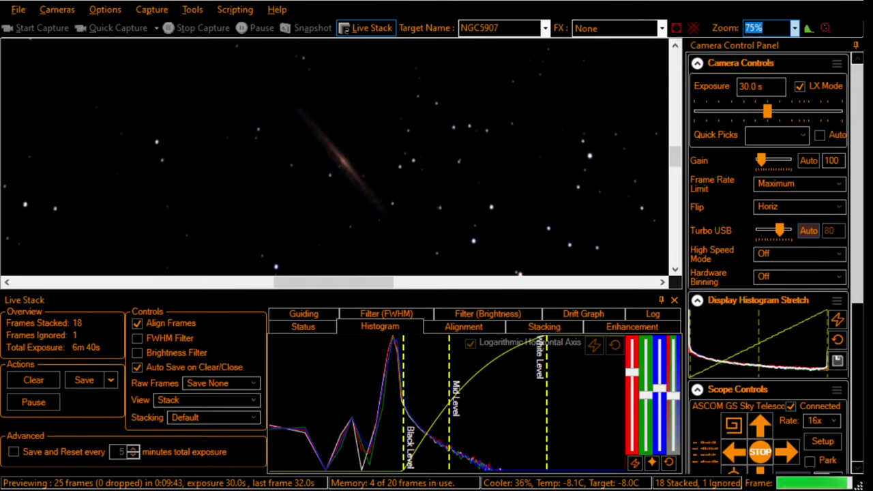
pyautogui.click(735, 47)
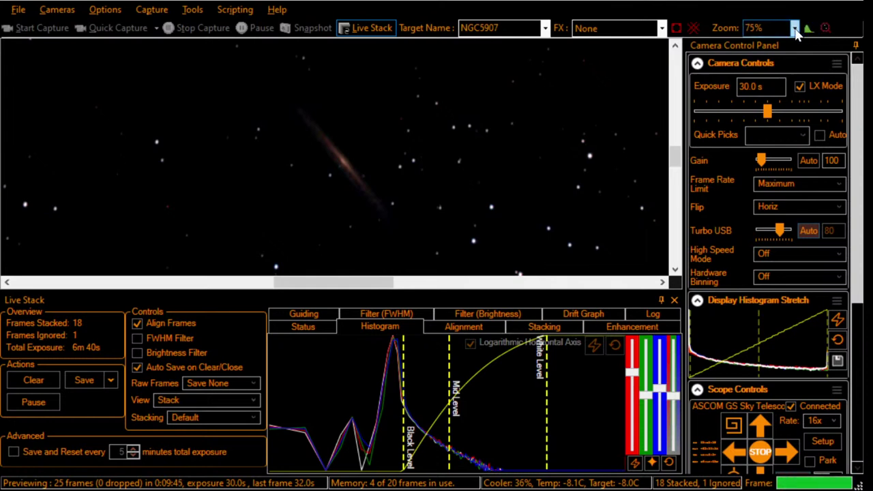
pyautogui.press('Down')
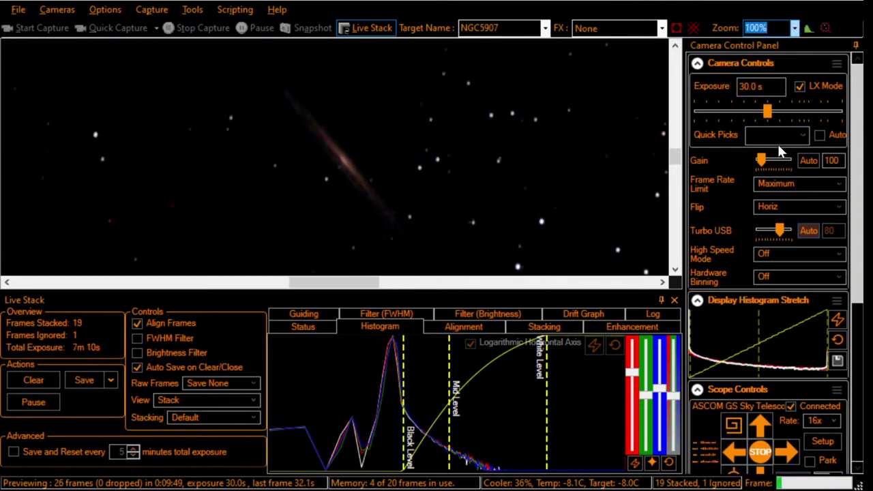
pyautogui.click(401, 369)
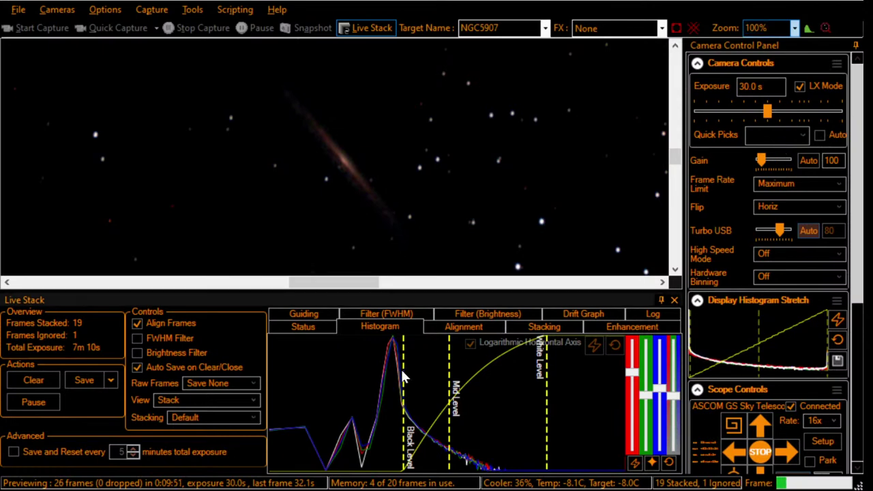
pyautogui.moveTo(402, 371); pyautogui.dragTo(396, 371)
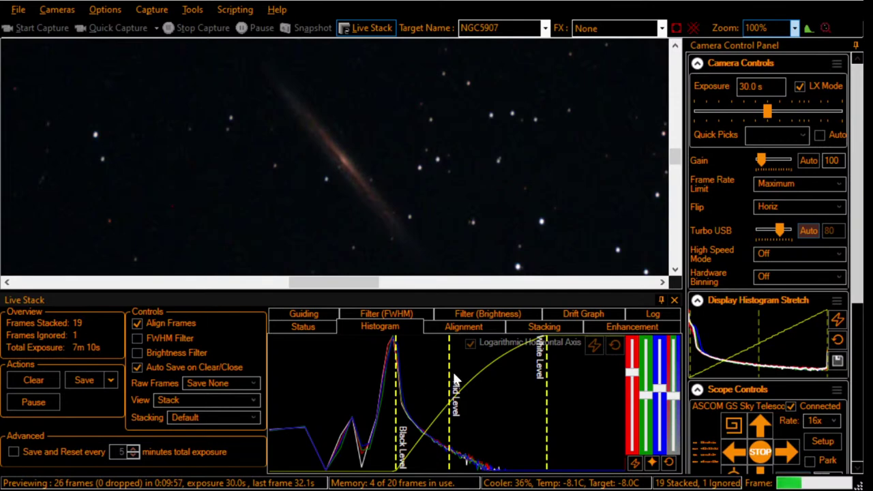
pyautogui.moveTo(449, 373); pyautogui.dragTo(446, 374)
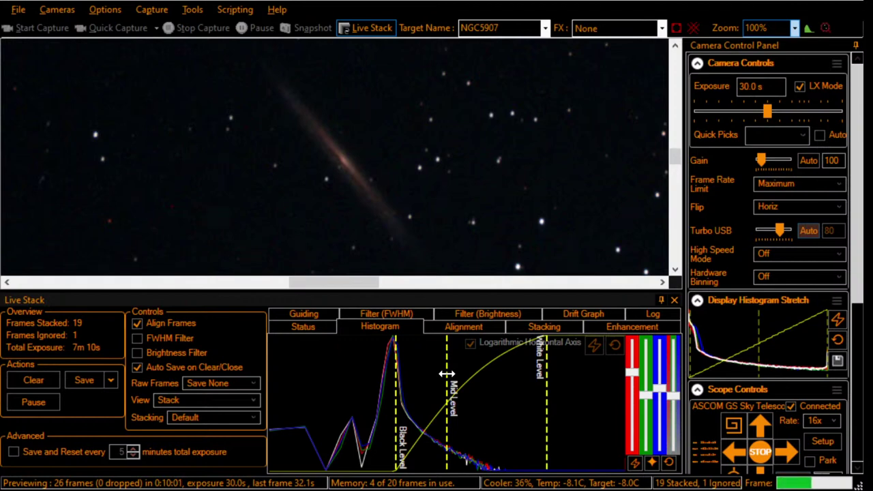
# Compare the galaxy at 75% and 100% preview zoom, and auto-hide the Live Stack panel to enlarge the image area.
pyautogui.click(791, 28)
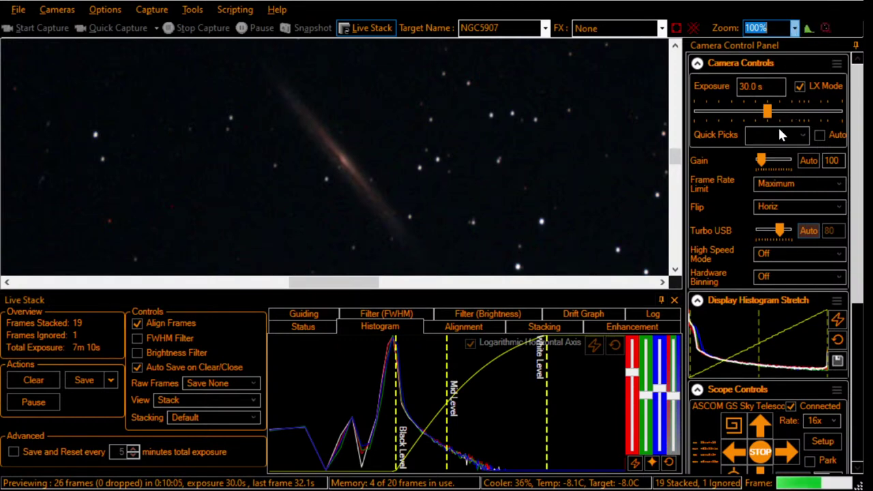
pyautogui.press('Down')
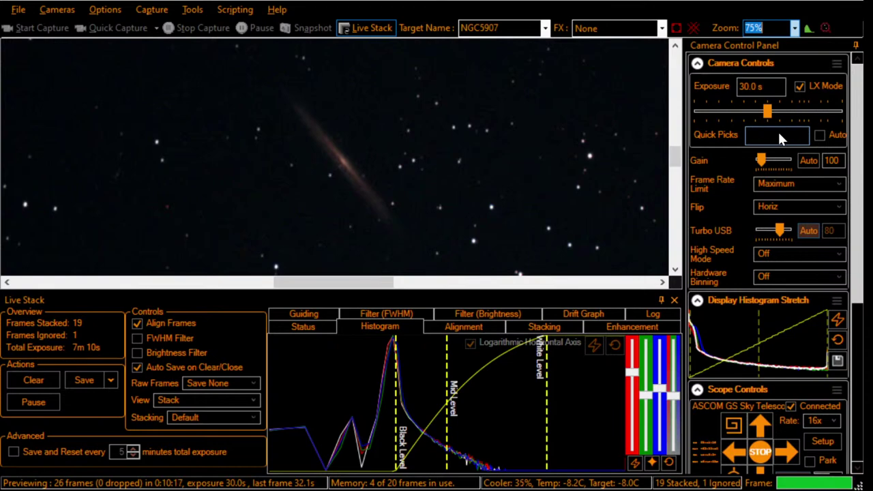
pyautogui.click(673, 162)
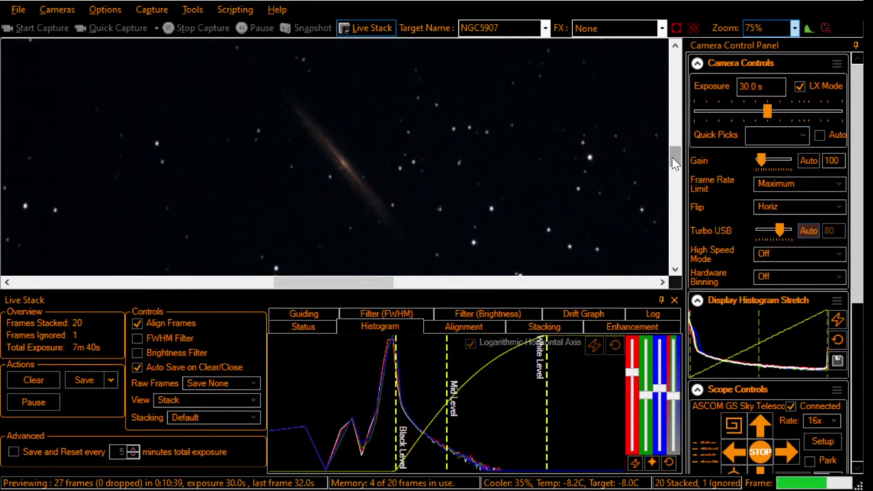
pyautogui.scroll(1, 795, 28)
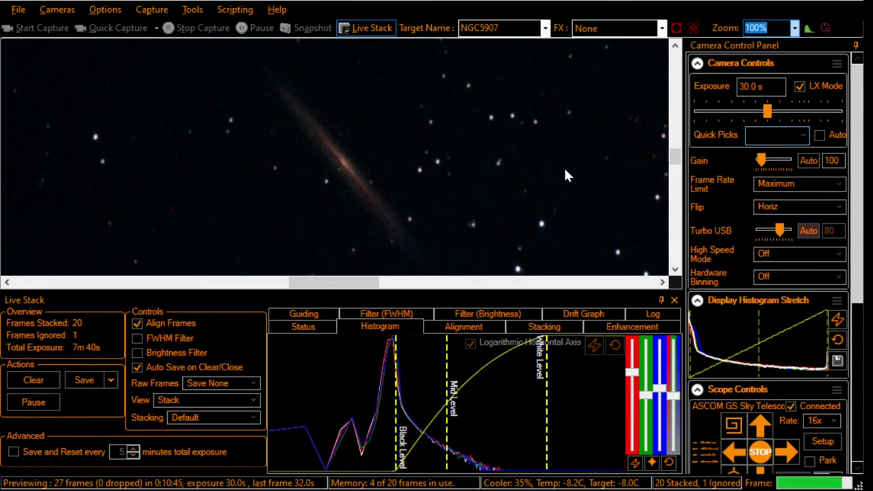
pyautogui.click(661, 299)
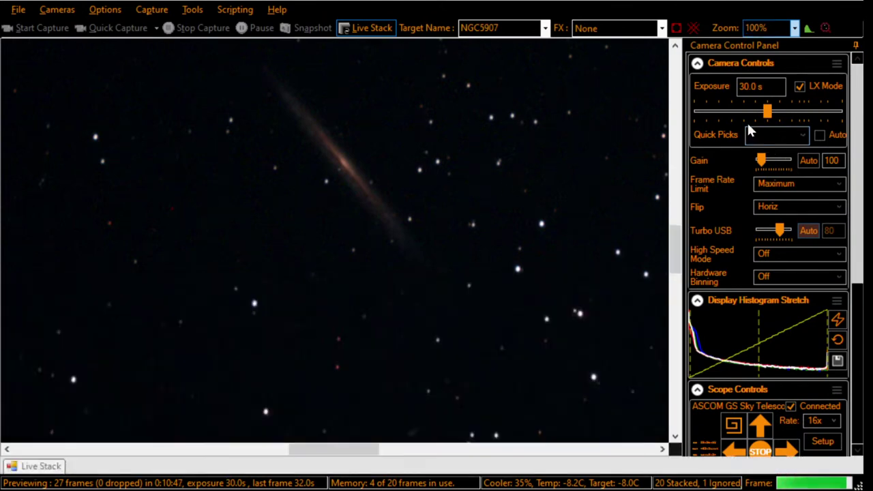
# Auto-hide the Camera Control Panel and reposition the preview to bring the galaxy nearer the centre of the enlarged image area.
pyautogui.click(856, 48)
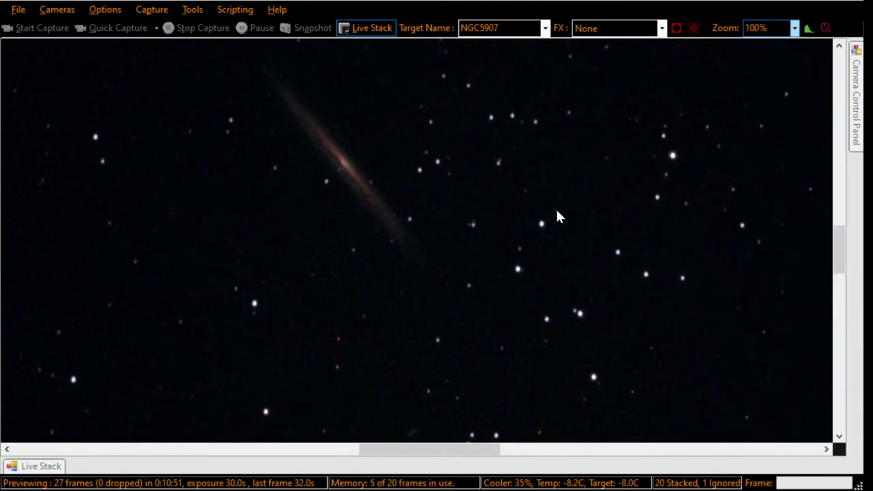
pyautogui.moveTo(838, 235)
pyautogui.mouseDown()
pyautogui.moveTo(842, 218)
pyautogui.moveTo(841, 233)
pyautogui.mouseUp()
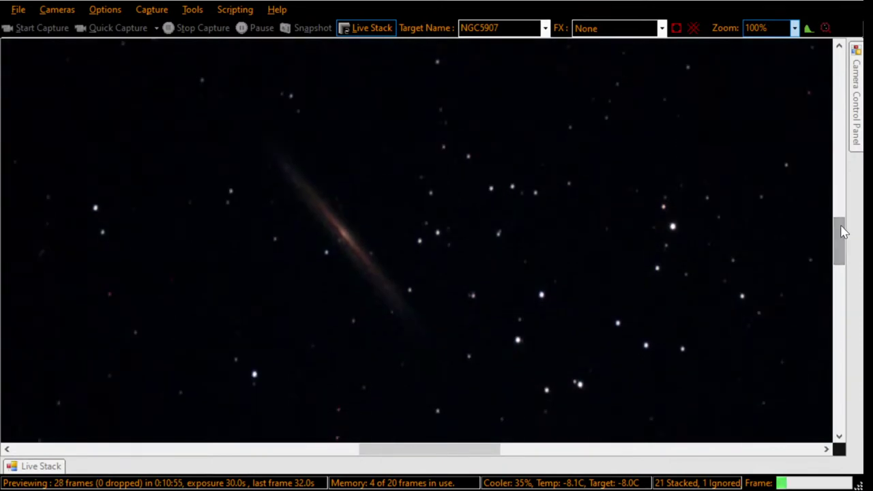
pyautogui.moveTo(491, 452); pyautogui.dragTo(480, 452)
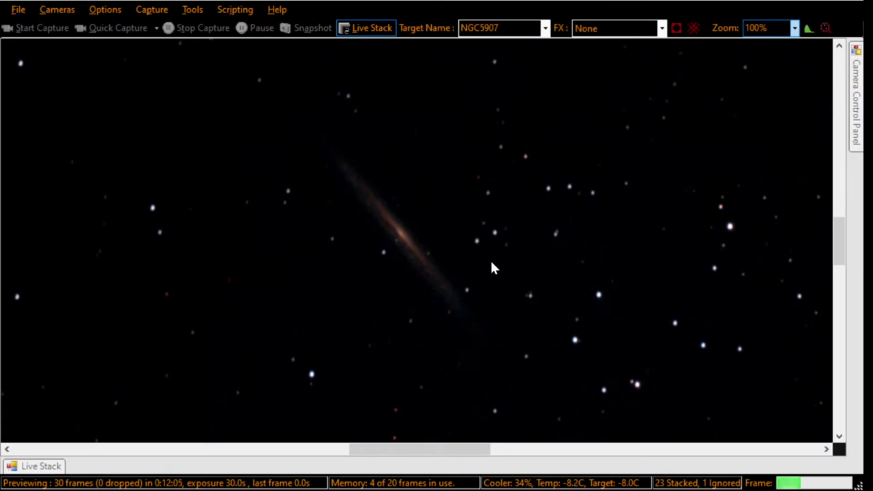
# Save the current live stack as a PNG with the display stretch applied, and collapse the Live Stack panel again.
pyautogui.click(41, 466)
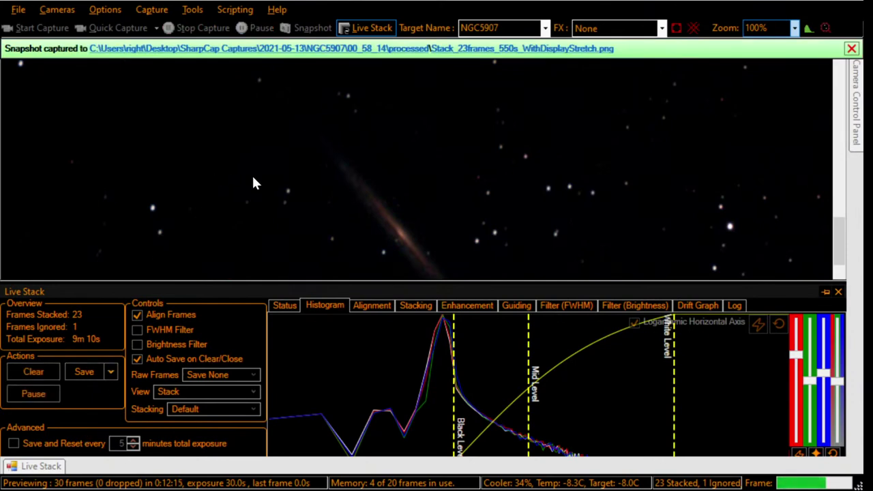
pyautogui.click(825, 292)
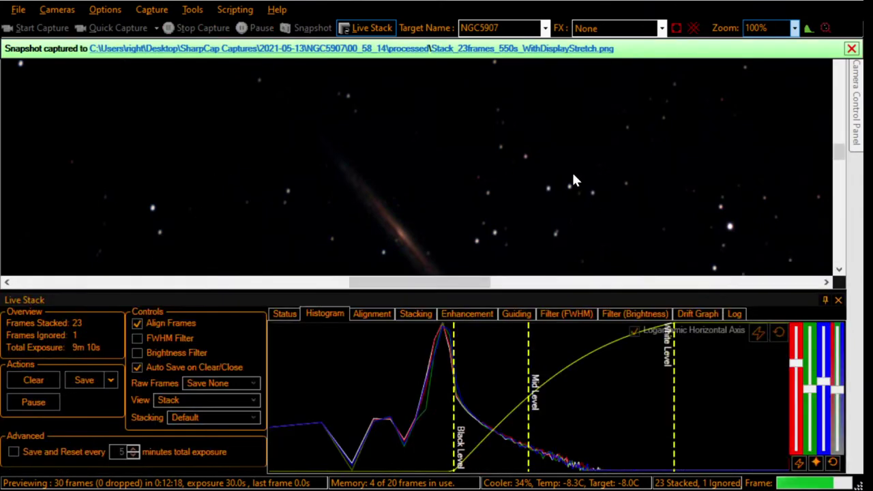
pyautogui.click(826, 298)
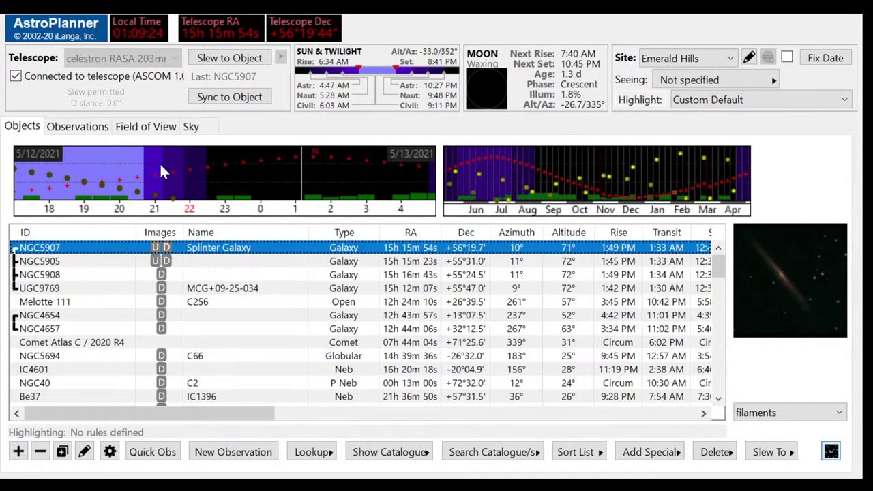
# In AstroPlanner, log a new observation of NGC5907 with the note "second observation after focusing in APT v 3.88".
pyautogui.hotkey('ctrl', 'Tab')
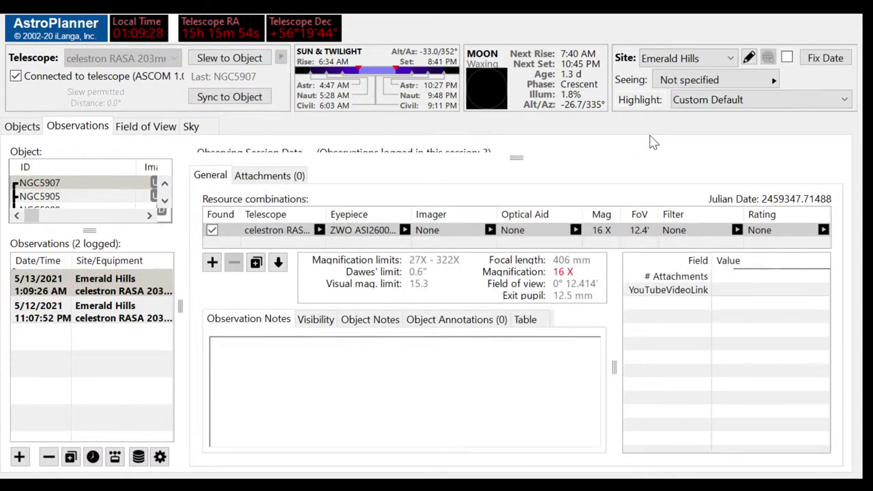
pyautogui.click(380, 360)
pyautogui.write('second ob')
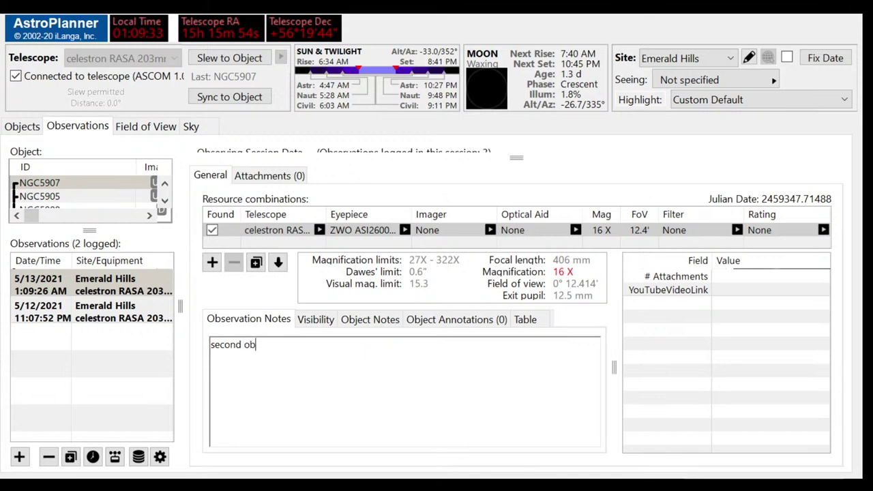
pyautogui.write('servation aft')
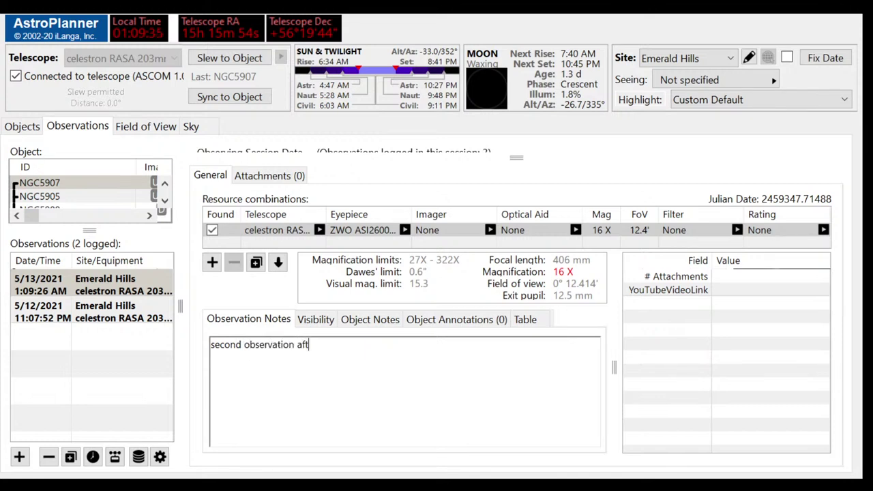
pyautogui.write('er focusing in APT')
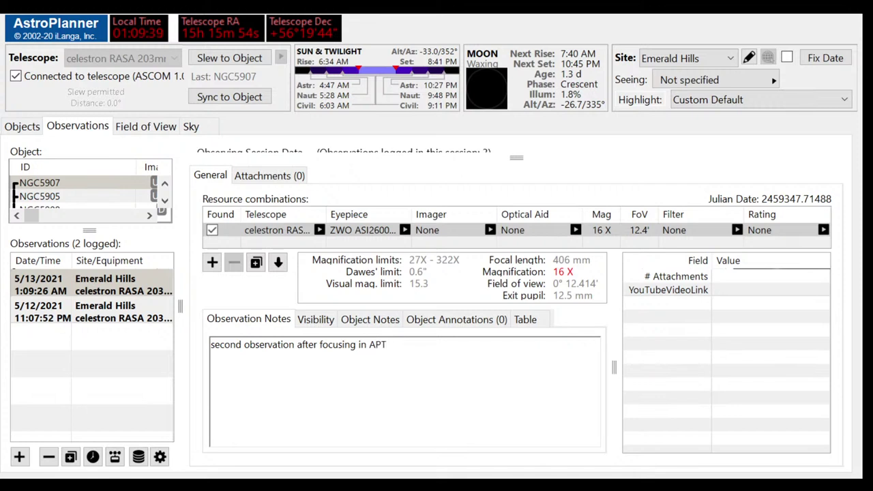
pyautogui.write(' v 3.88')
pyautogui.click(252, 176)
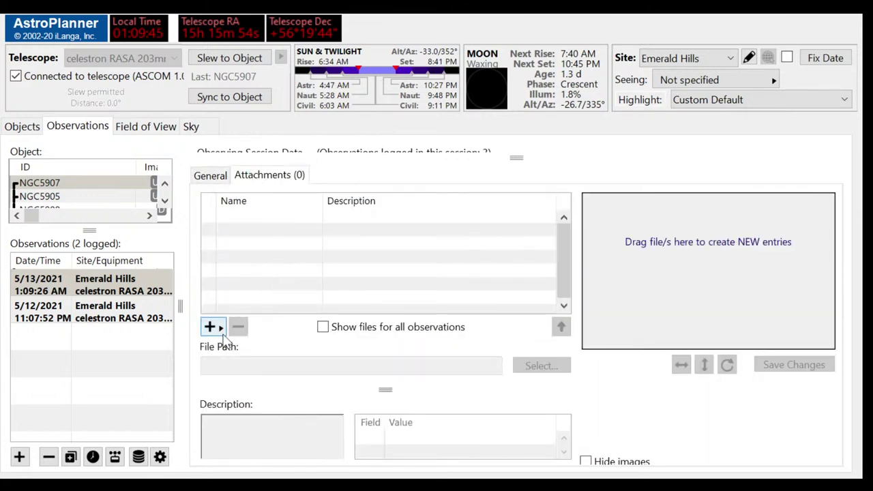
pyautogui.click(220, 331)
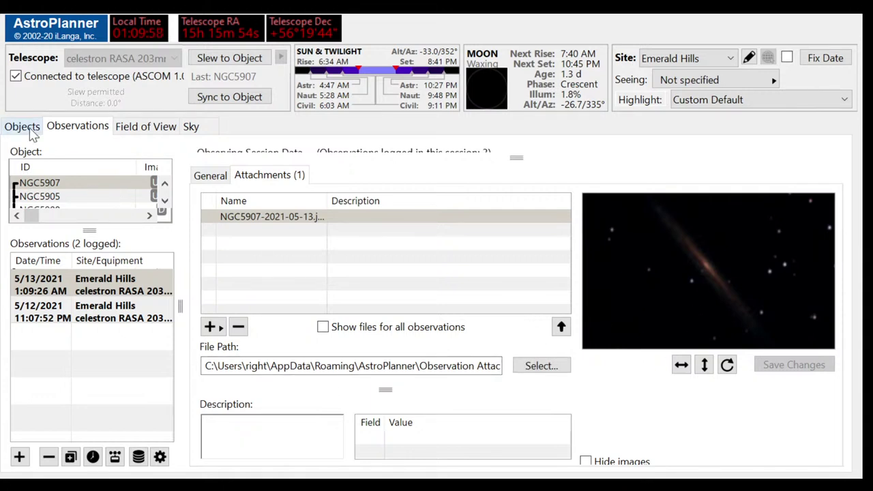
# Return to the object list and compare the "filaments" and "focused" images of NGC5907.
pyautogui.click(30, 132)
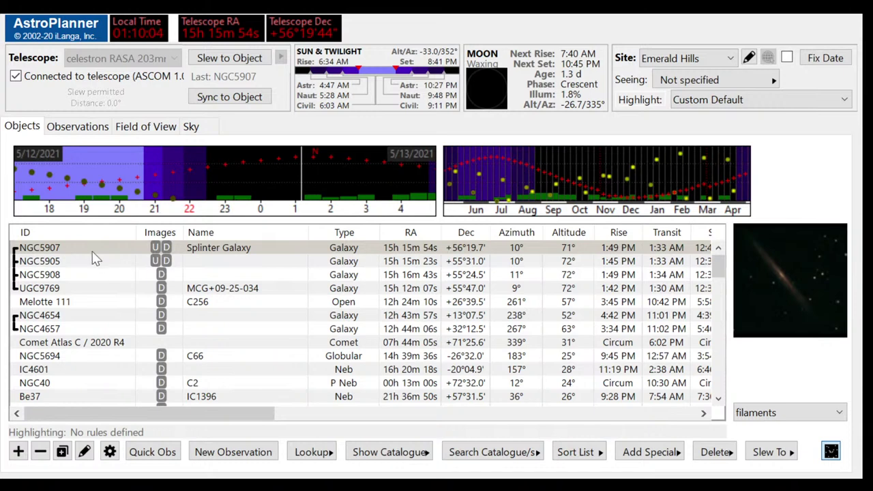
pyautogui.click(93, 253)
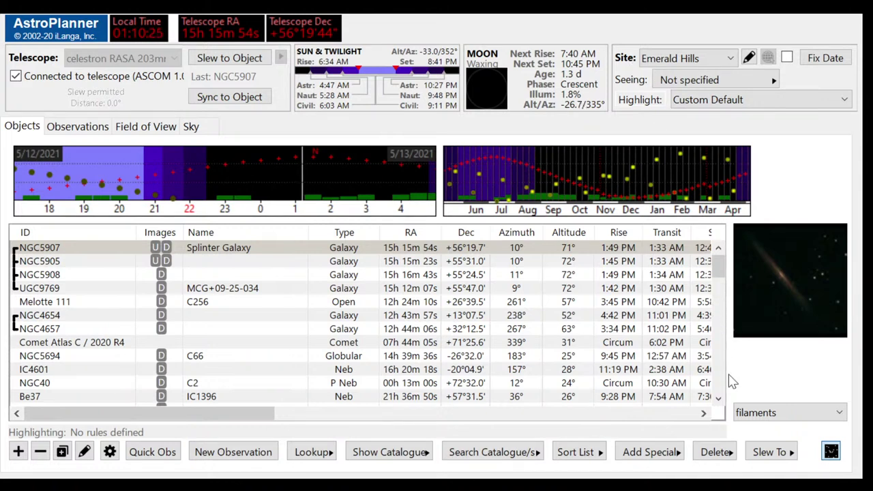
pyautogui.click(731, 380)
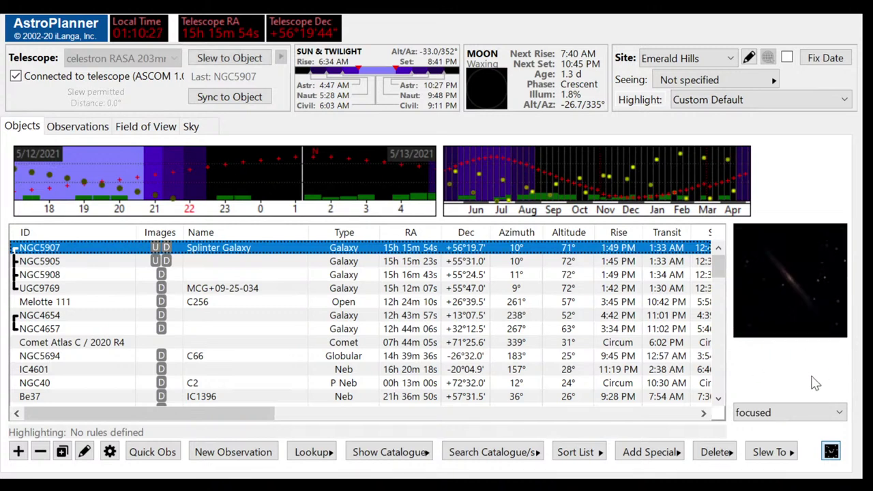
pyautogui.click(807, 421)
pyautogui.click(804, 446)
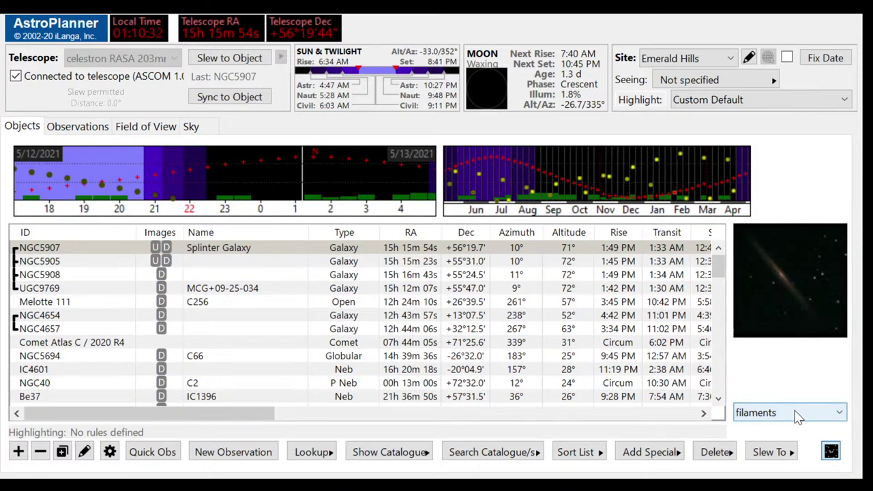
pyautogui.press('Down')
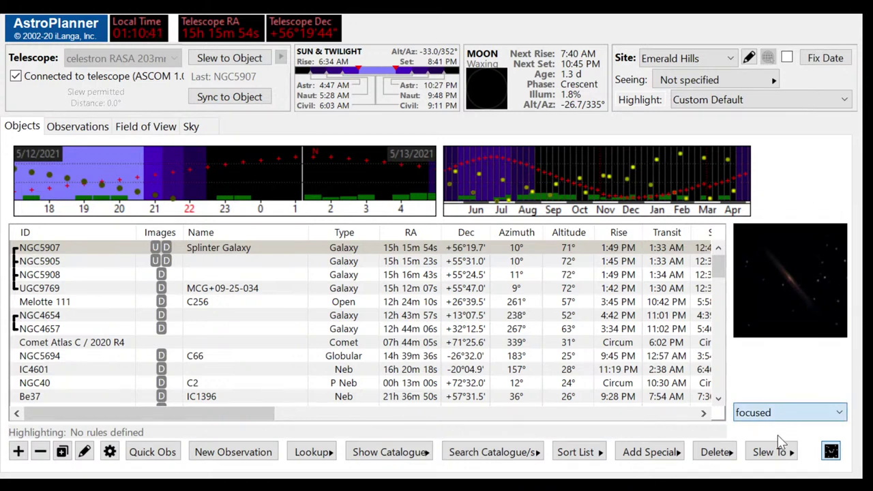
pyautogui.press('Up')
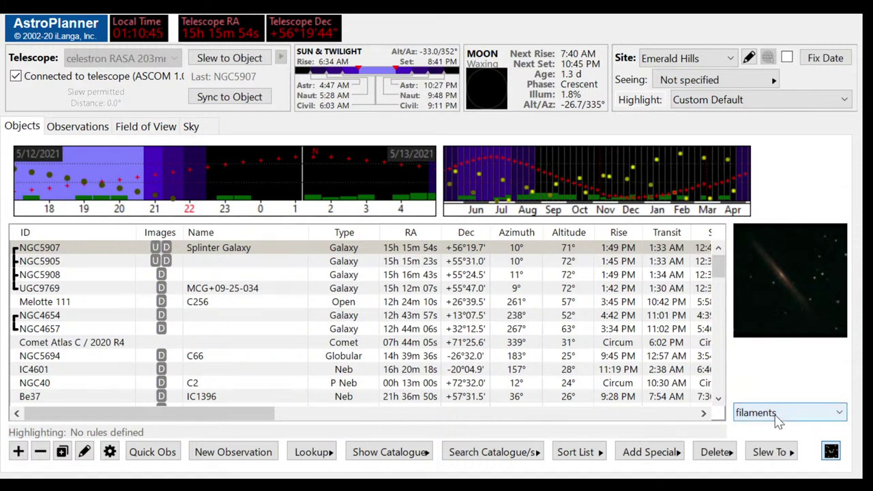
pyautogui.press('Down')
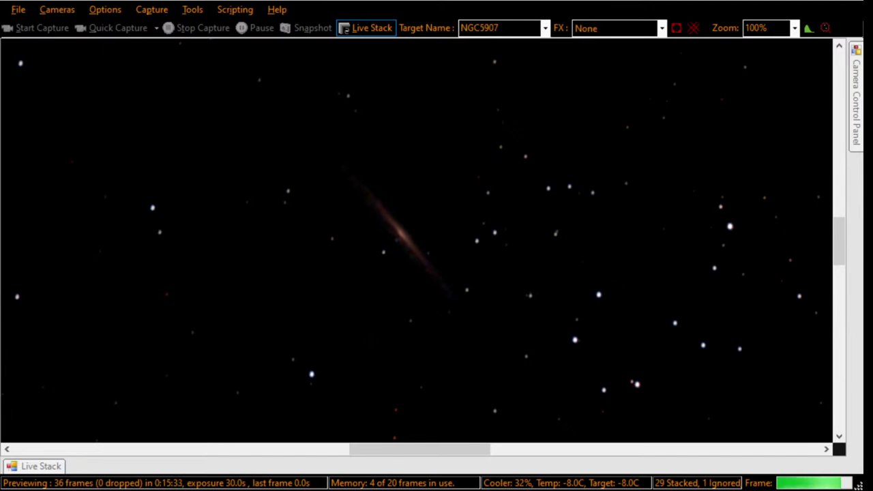
# Switch to Astro Photography Tool and move the Focusing Aid window away from the middle of the image preview.
pyautogui.click(29, 427)
pyautogui.hotkey('alt', 'Tab')
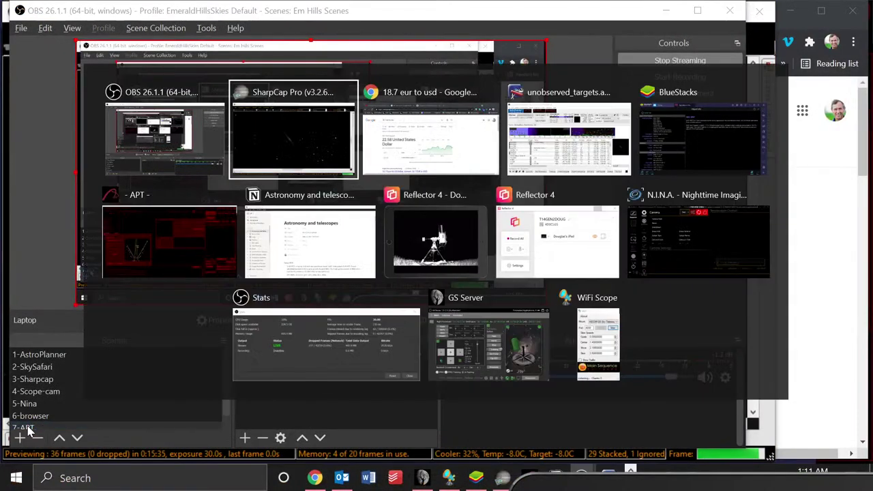
pyautogui.hotkey('alt', 'Tab')
pyautogui.hotkey('alt', 'Tab')
pyautogui.hotkey('alt', 'Tab')
pyautogui.hotkey('alt', 'Tab')
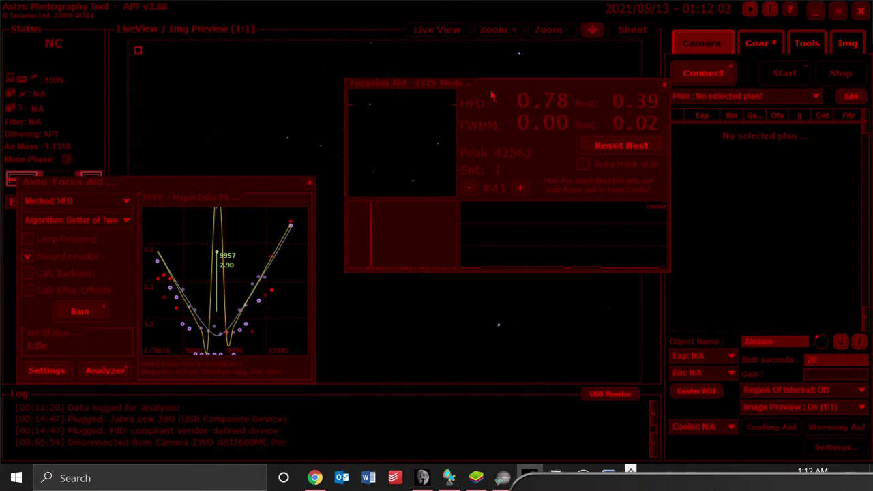
pyautogui.moveTo(491, 93); pyautogui.dragTo(596, 149)
pyautogui.moveTo(547, 121)
pyautogui.mouseDown()
pyautogui.moveTo(481, 91)
pyautogui.moveTo(550, 281)
pyautogui.moveTo(505, 170)
pyautogui.moveTo(496, 95)
pyautogui.moveTo(559, 270)
pyautogui.moveTo(551, 187)
pyautogui.moveTo(748, 203)
pyautogui.moveTo(553, 129)
pyautogui.mouseUp()
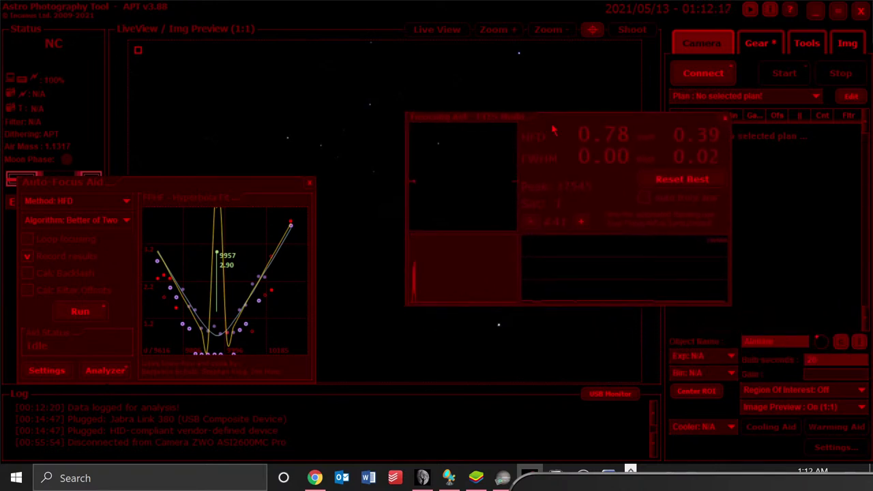
# Switch to SharpCap, pause live stacking by turning off live stack mode, and release the camera.
pyautogui.hotkey('alt', 'Tab')
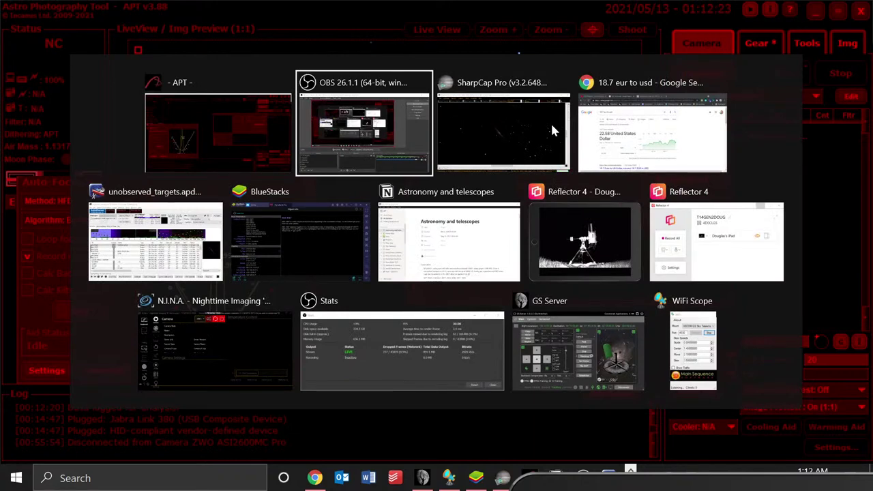
pyautogui.click(551, 121)
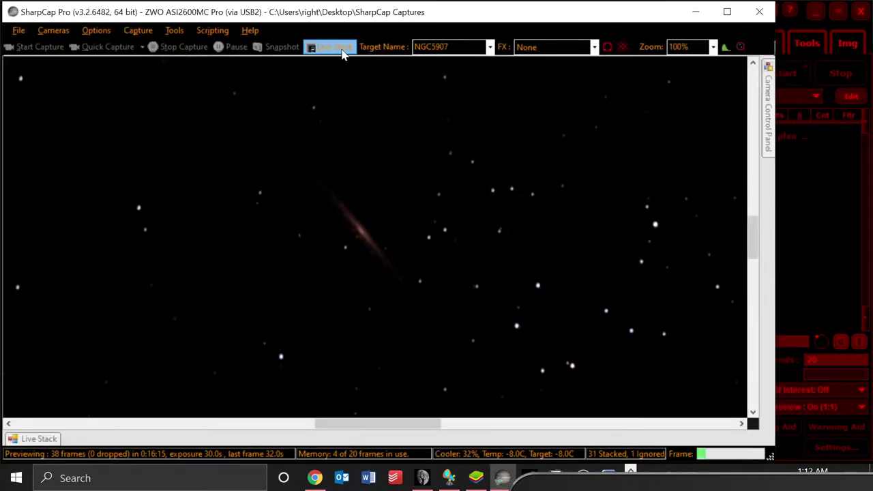
pyautogui.click(342, 51)
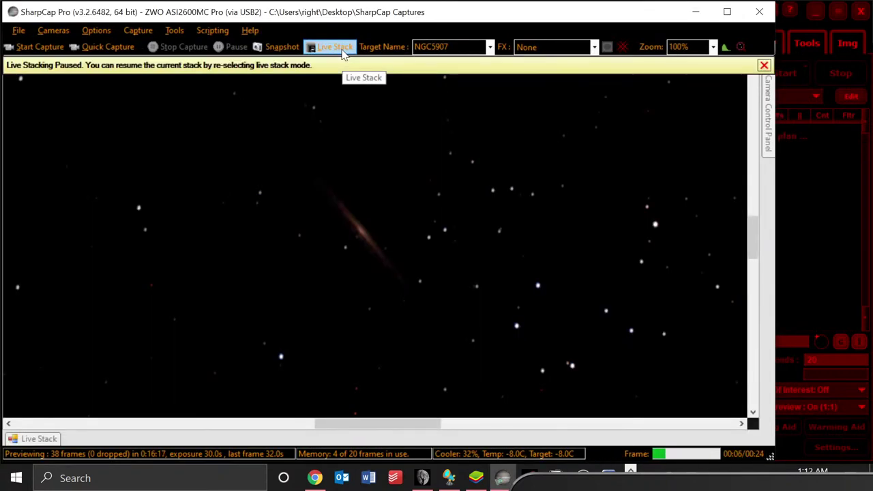
pyautogui.click(54, 32)
# Switch back to Astro Photography Tool, connect the camera, and start Live View, closing its LV Settings window.
pyautogui.hotkey('alt', 'Tab')
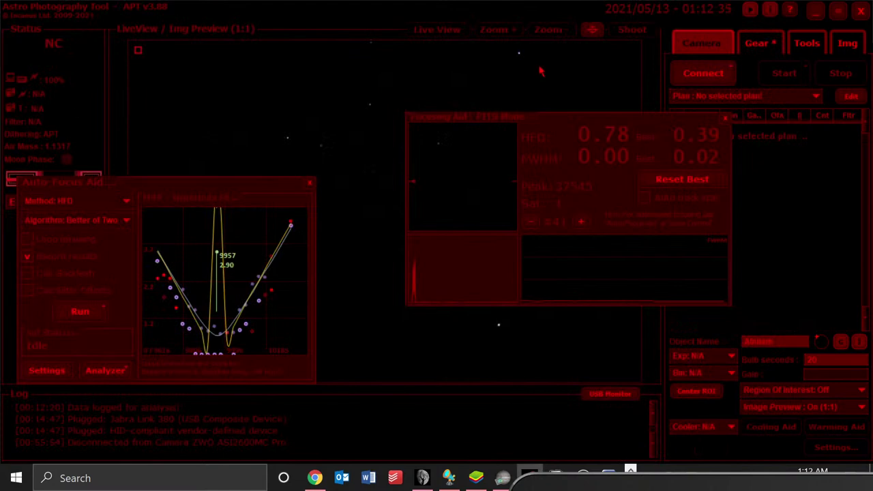
pyautogui.click(705, 75)
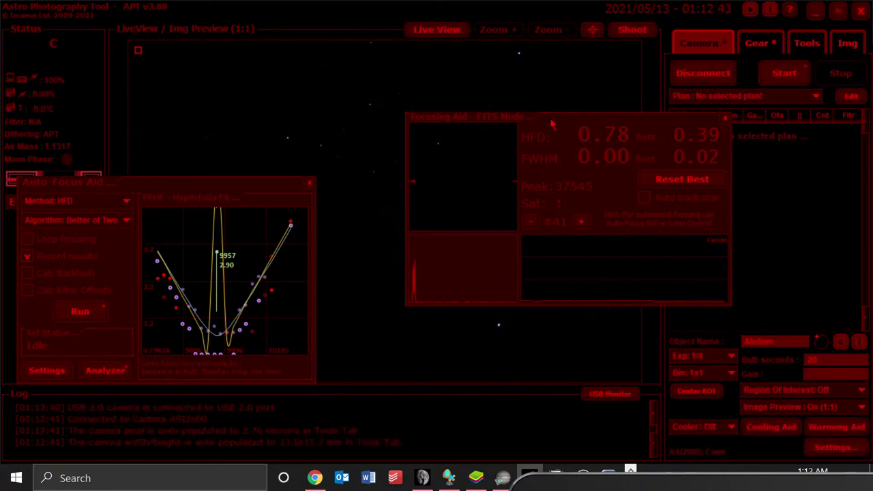
pyautogui.click(444, 31)
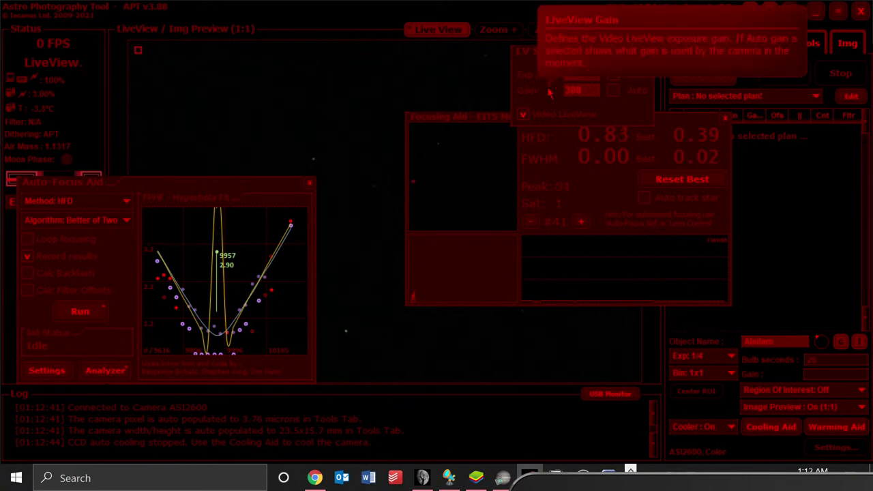
pyautogui.click(603, 131)
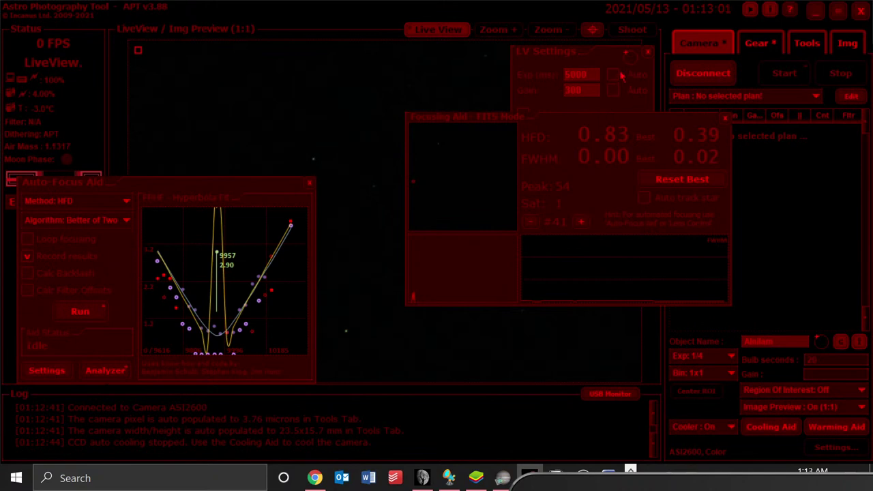
pyautogui.click(538, 93)
pyautogui.click(649, 52)
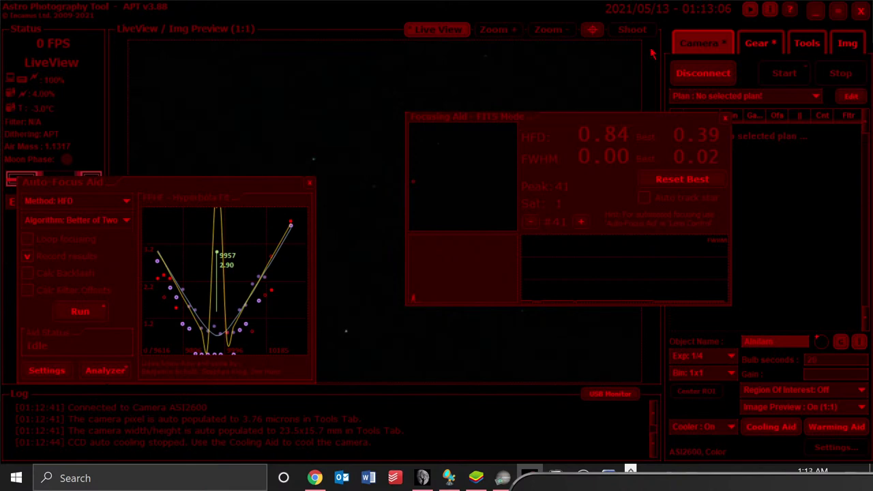
# Stop Live View to take a single test shot, and move the Focusing Aid window clear of the image preview.
pyautogui.click(440, 31)
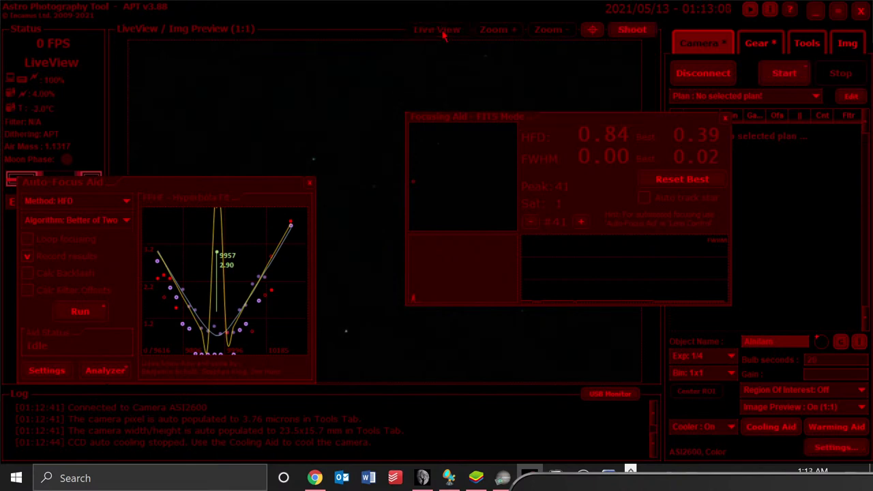
pyautogui.click(627, 36)
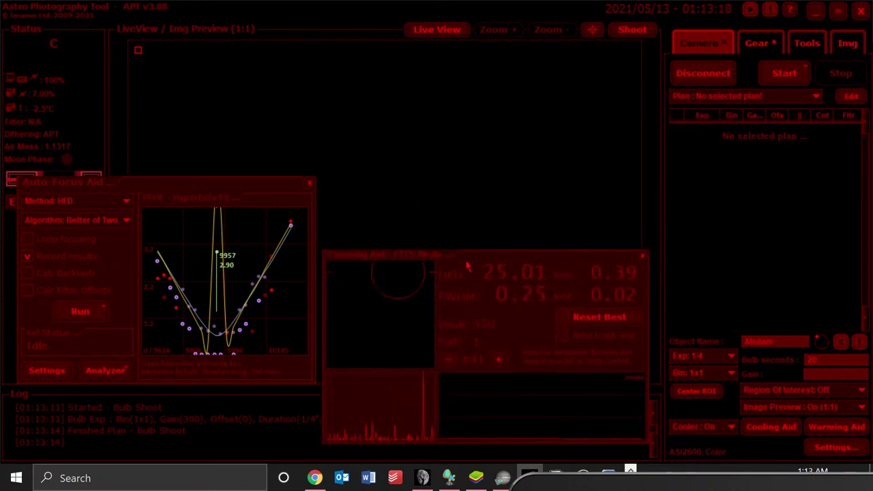
pyautogui.moveTo(551, 128); pyautogui.dragTo(507, 186)
pyautogui.moveTo(515, 156); pyautogui.dragTo(679, 157)
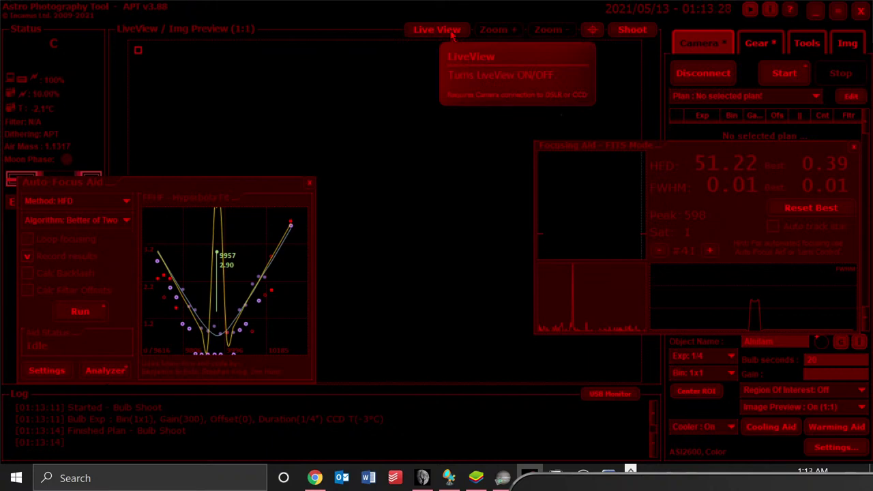
# Restart Live View and rearrange the Focusing Aid and Auto Focus Aid windows to uncover the stars in the preview.
pyautogui.click(437, 30)
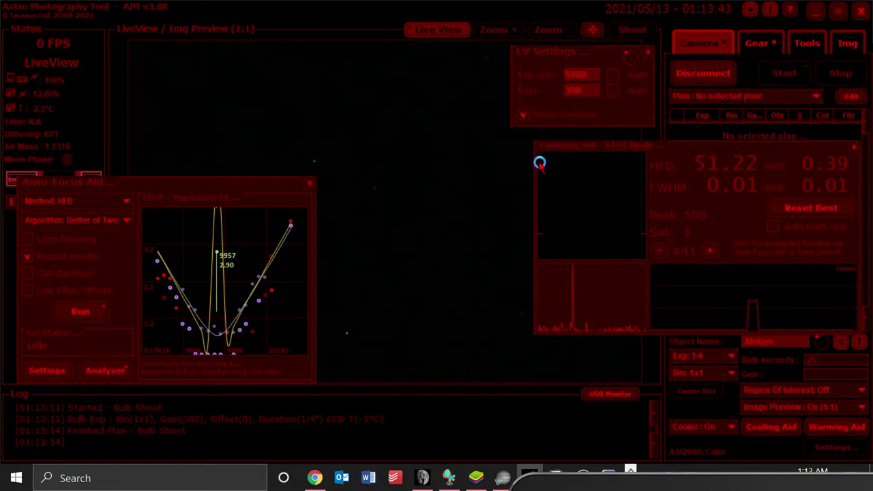
pyautogui.moveTo(683, 151); pyautogui.dragTo(534, 176)
pyautogui.moveTo(229, 182); pyautogui.dragTo(207, 396)
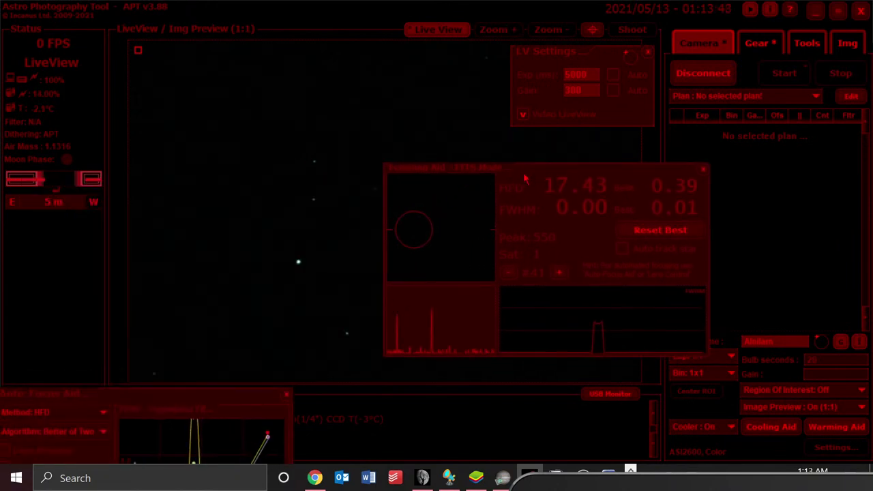
# Place the Focusing Aid window over the bright star in the preview and bring the Auto Focus Aid window into view.
pyautogui.moveTo(522, 177); pyautogui.dragTo(437, 124)
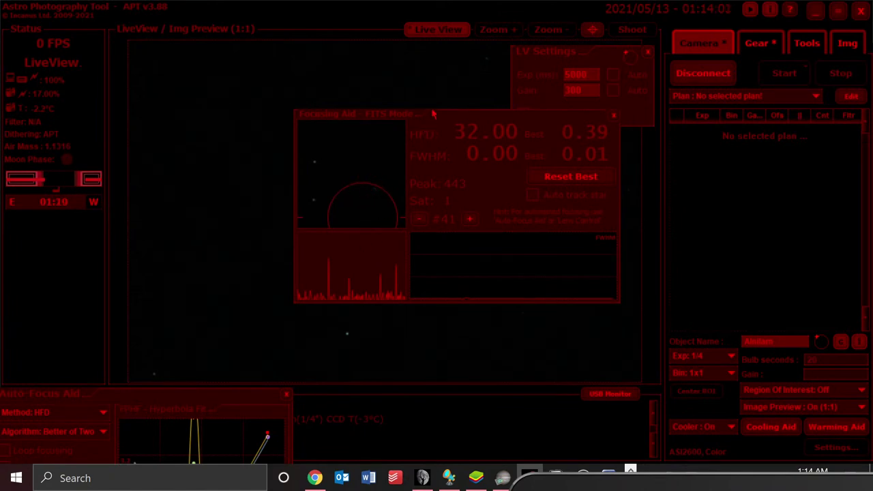
pyautogui.moveTo(444, 121); pyautogui.dragTo(432, 181)
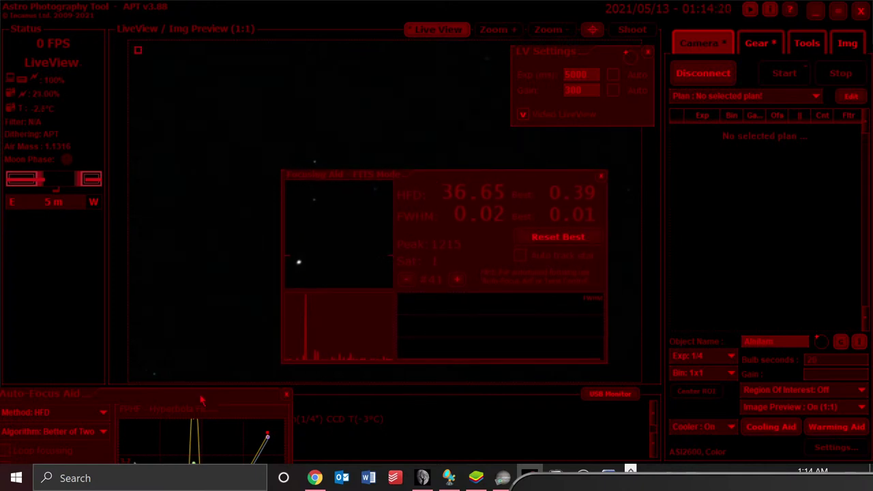
pyautogui.moveTo(207, 394); pyautogui.dragTo(816, 150)
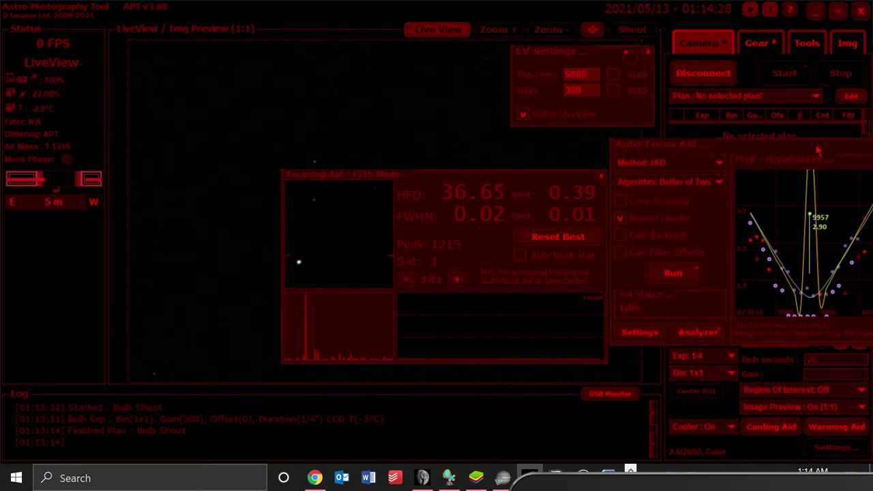
# Switch to OBS to check the stream, and return to Astro Photography Tool.
pyautogui.moveTo(706, 231)
pyautogui.hotkey('alt', 'Tab')
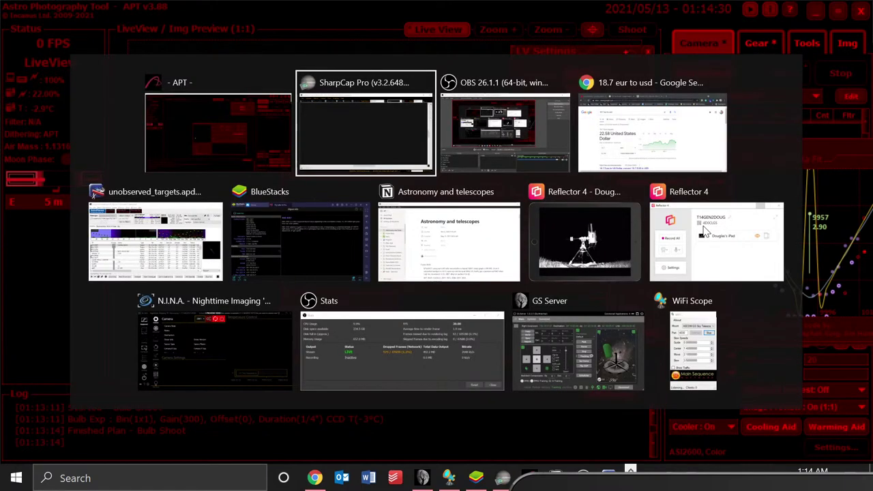
pyautogui.hotkey('alt', 'Tab')
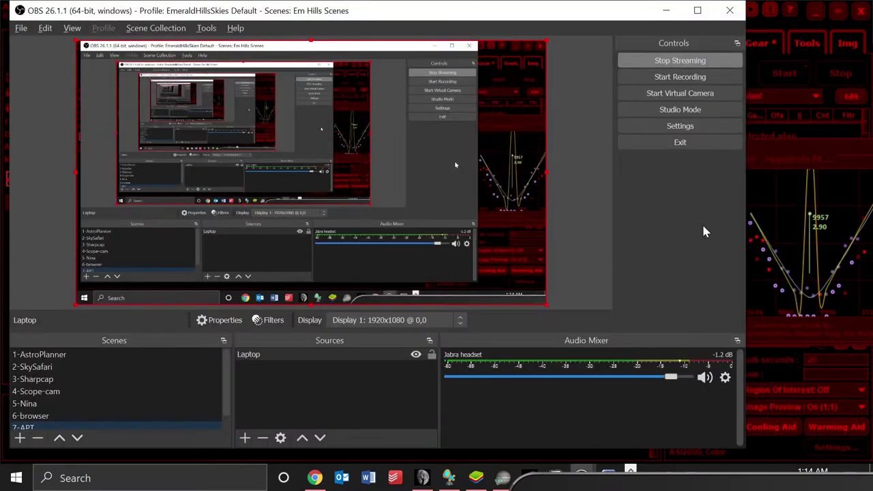
pyautogui.hotkey('alt', 'Tab')
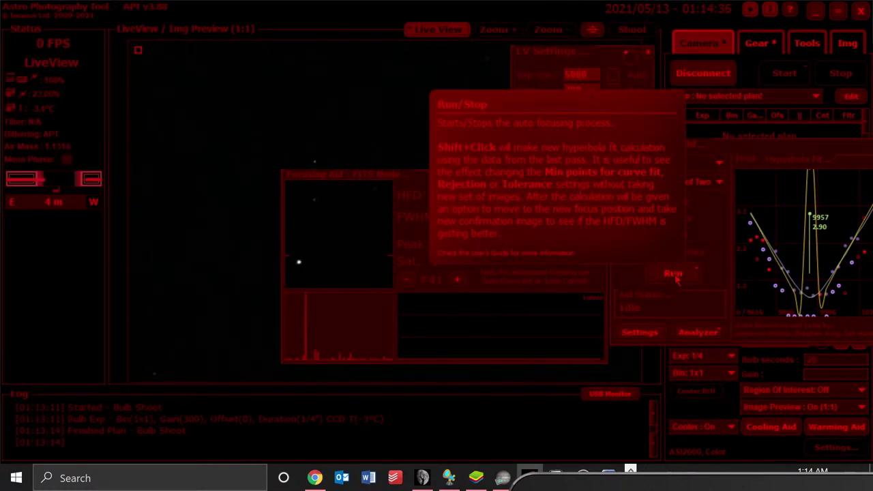
# Try to run the Auto Focus Aid, dismiss the error, and replace Live View with a single test shot.
pyautogui.click(673, 274)
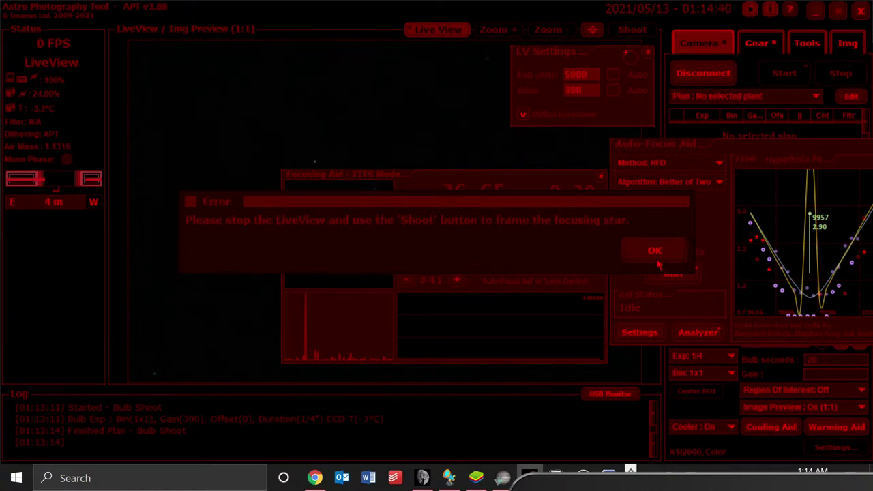
pyautogui.click(652, 251)
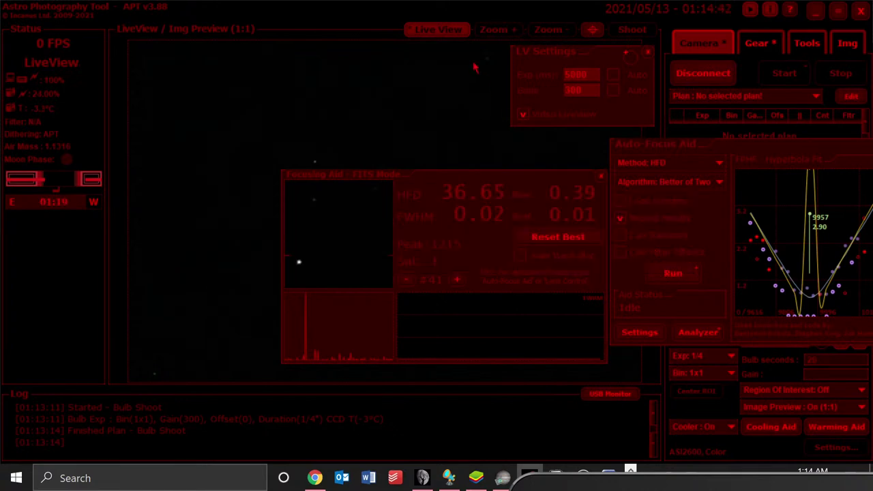
pyautogui.click(454, 29)
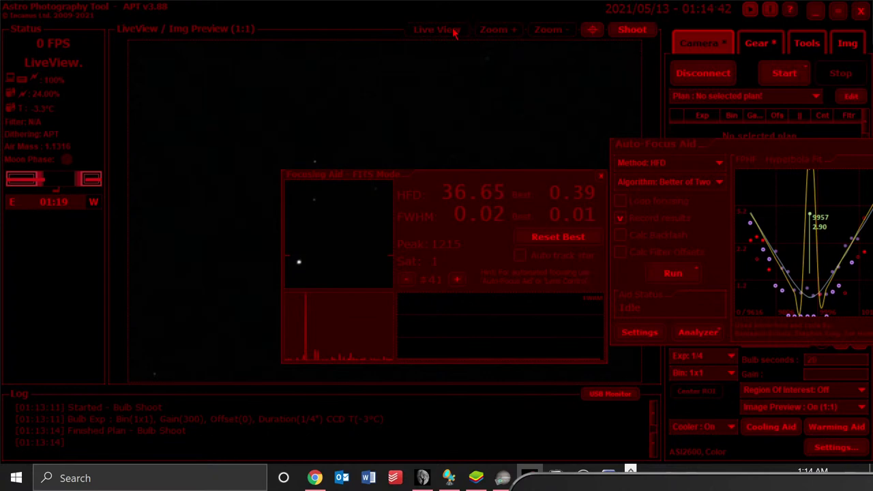
pyautogui.click(626, 32)
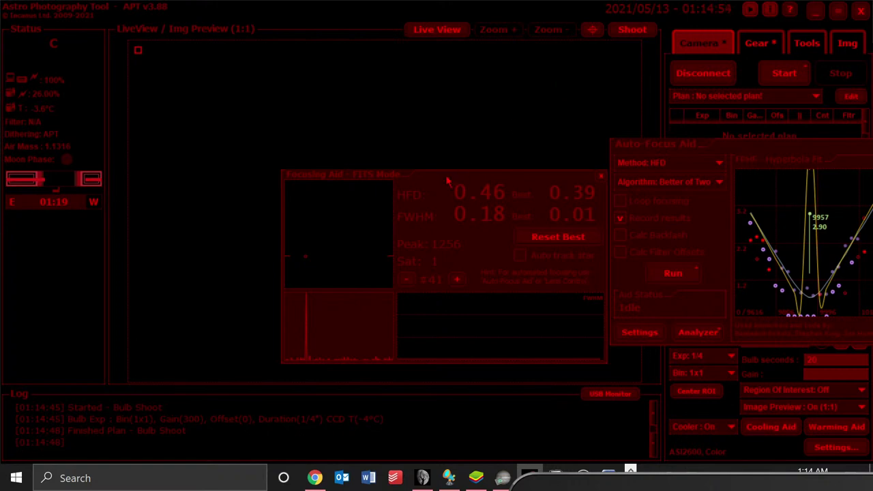
# Take another single test shot and move the Focusing Aid window around the preview to locate a star.
pyautogui.moveTo(440, 178); pyautogui.dragTo(424, 169)
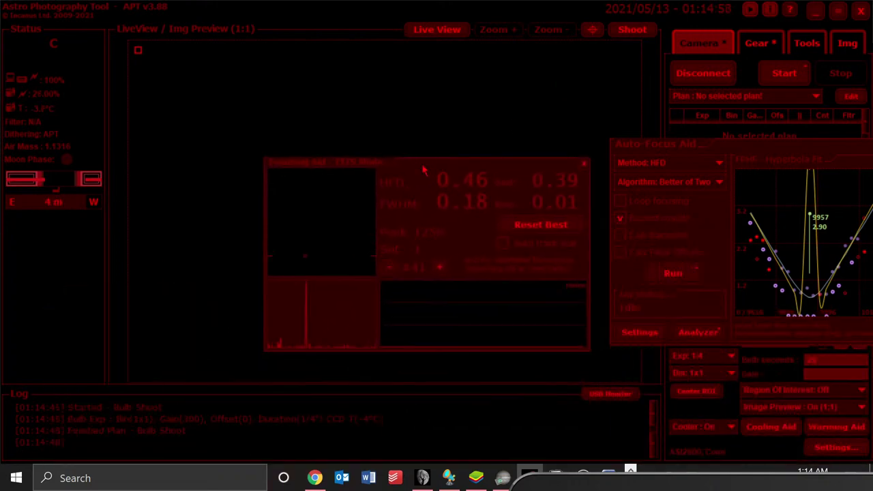
pyautogui.click(632, 31)
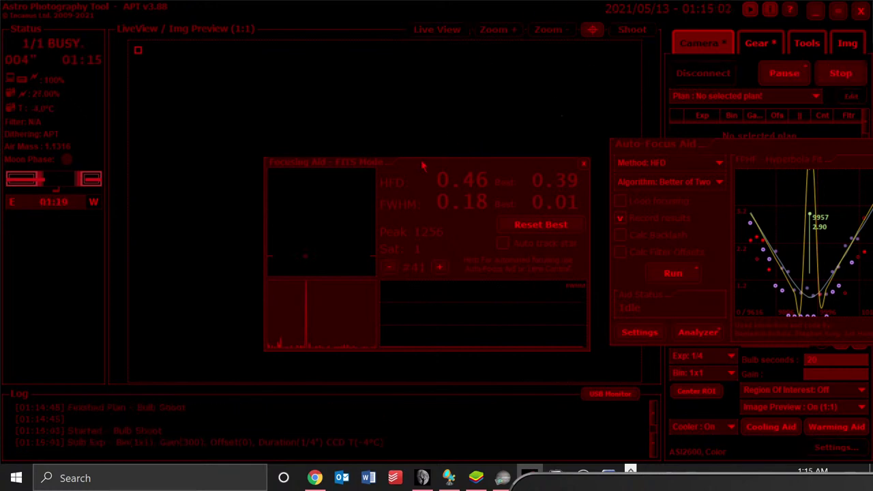
pyautogui.moveTo(423, 166); pyautogui.dragTo(474, 294)
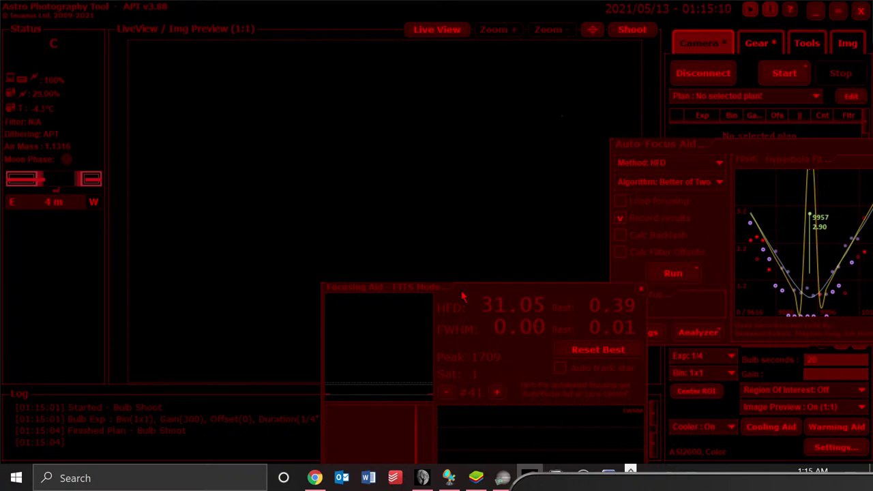
pyautogui.moveTo(462, 295); pyautogui.dragTo(482, 176)
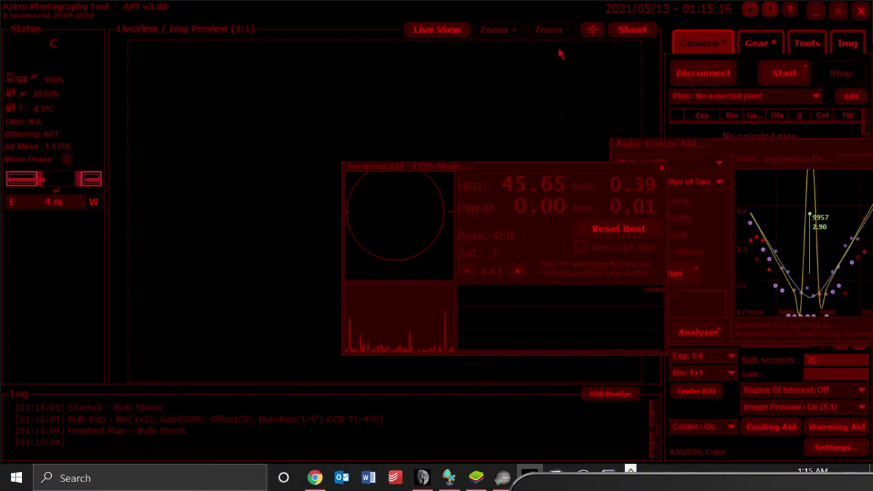
# Restart Live View to enable automatic exposure and gain in LV Settings, and stop Live View again.
pyautogui.click(437, 31)
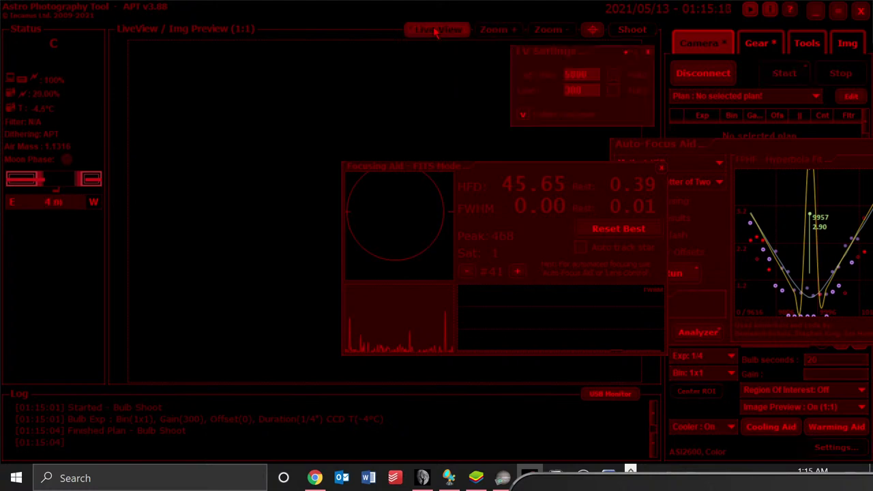
pyautogui.click(614, 90)
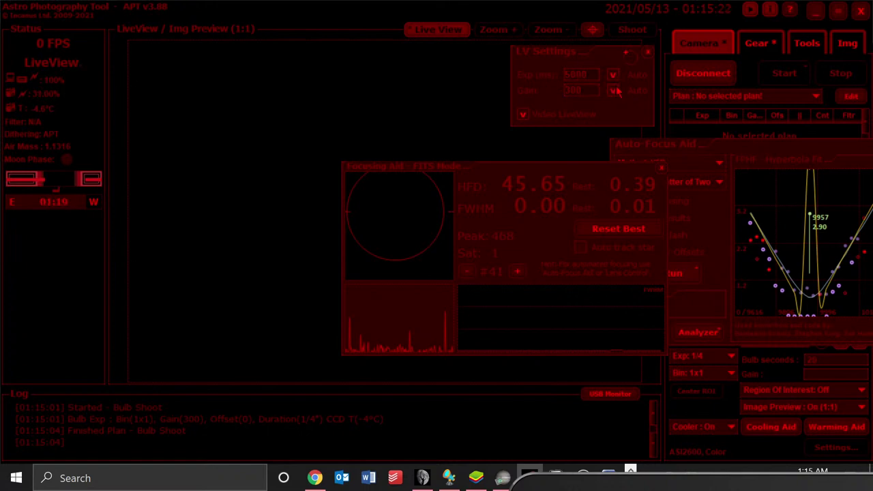
pyautogui.click(649, 53)
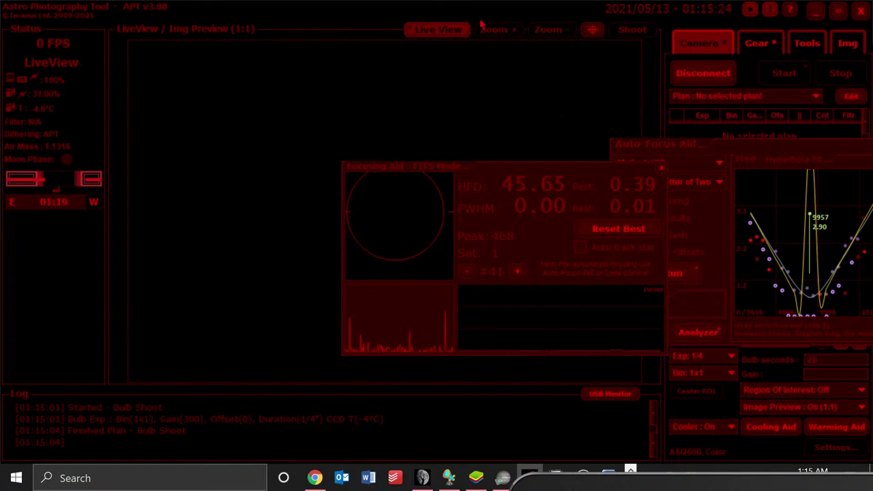
pyautogui.click(461, 29)
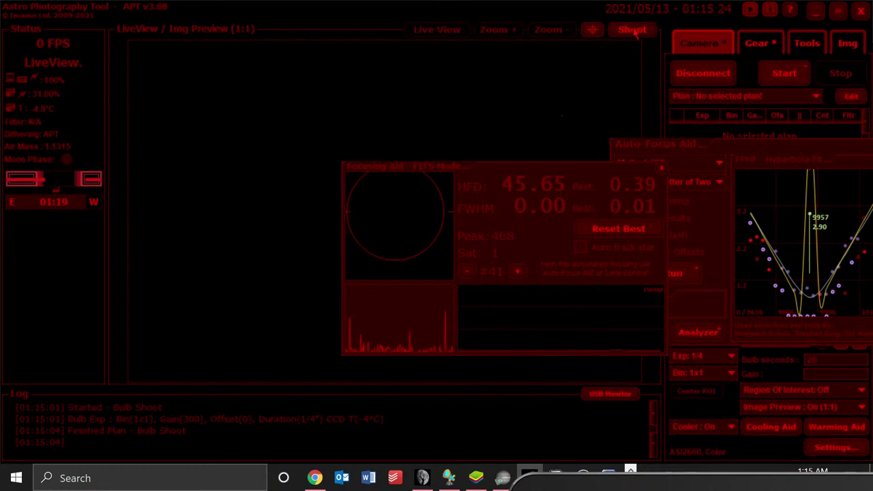
# Move both focus windows clear of the camera controls, and take a single shot with the exposure set to 5.
pyautogui.moveTo(578, 169); pyautogui.dragTo(381, 138)
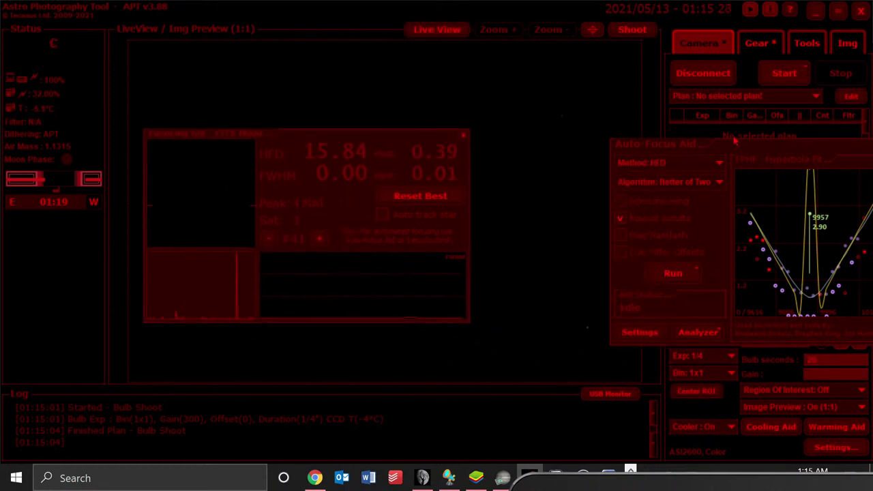
pyautogui.moveTo(759, 148); pyautogui.dragTo(409, 234)
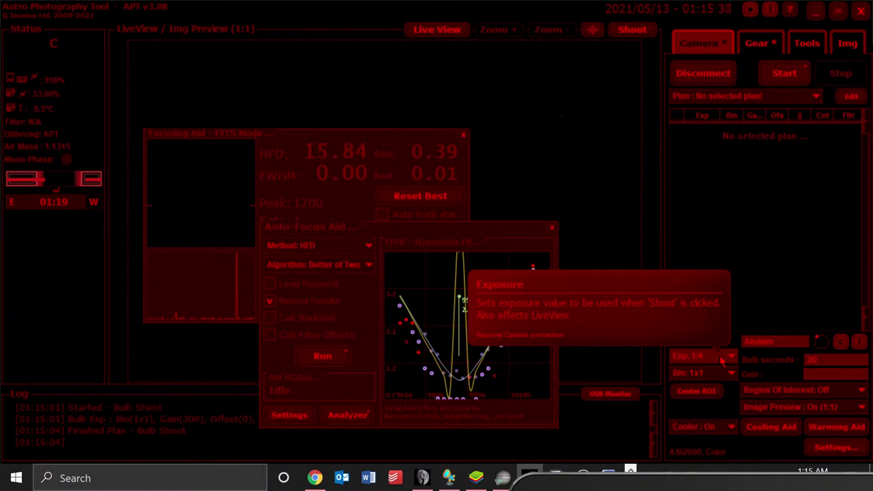
pyautogui.click(721, 359)
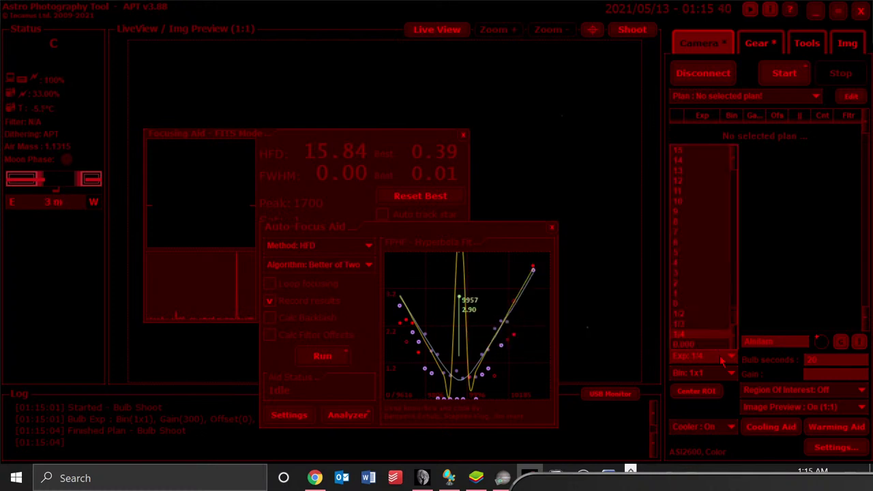
pyautogui.click(687, 254)
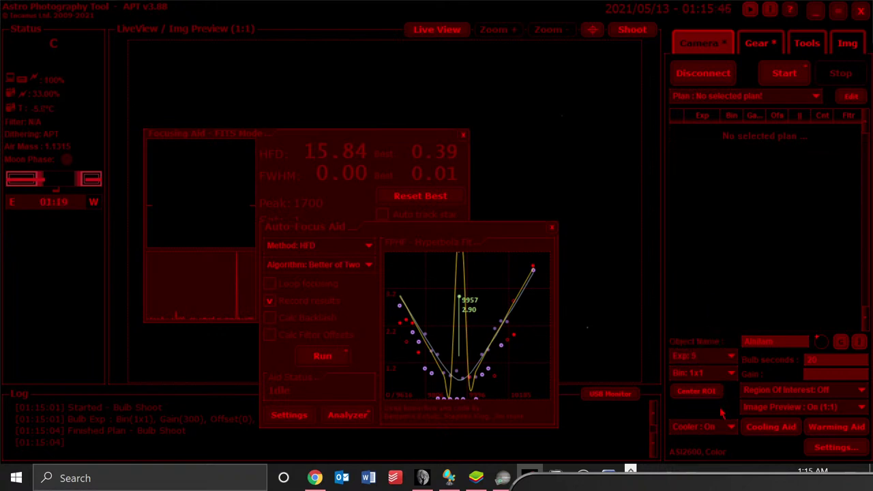
pyautogui.click(627, 32)
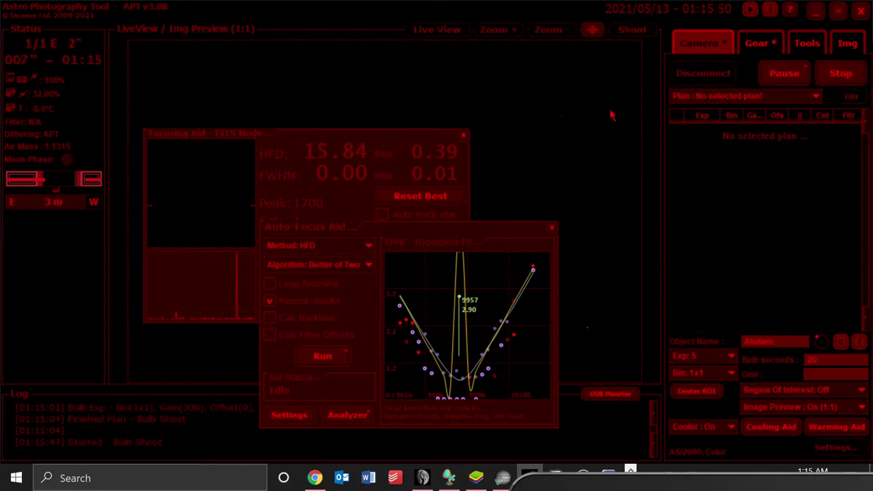
# Move the Auto Focus Aid window clear of the preview and place the Focusing Aid window over a star.
pyautogui.click(383, 145)
pyautogui.moveTo(383, 145); pyautogui.dragTo(816, 188)
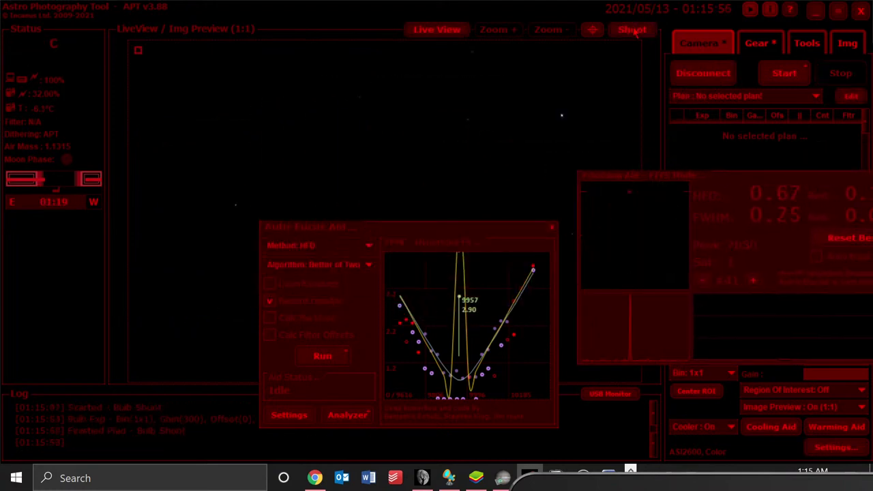
pyautogui.moveTo(410, 232); pyautogui.dragTo(192, 383)
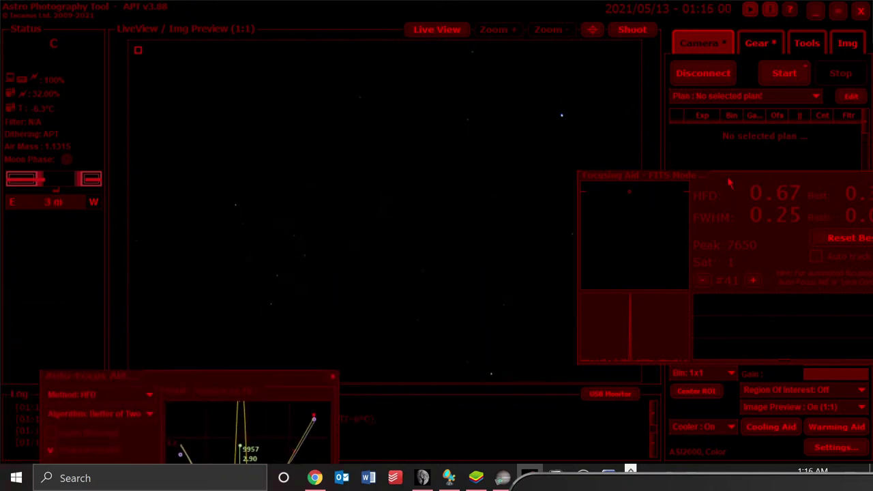
pyautogui.moveTo(731, 183); pyautogui.dragTo(363, 183)
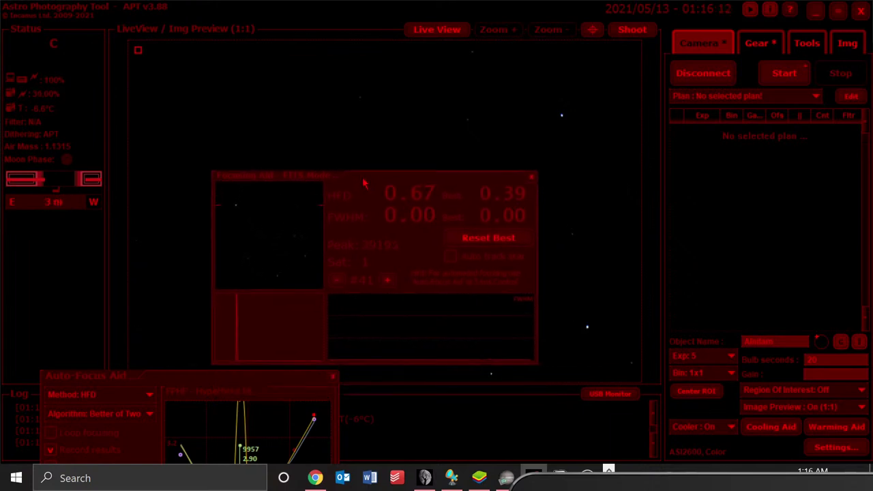
# Bring the Auto Focus Aid window fully into view and run auto focus with the HFD method and Better of Two algorithm.
pyautogui.moveTo(194, 381); pyautogui.dragTo(724, 127)
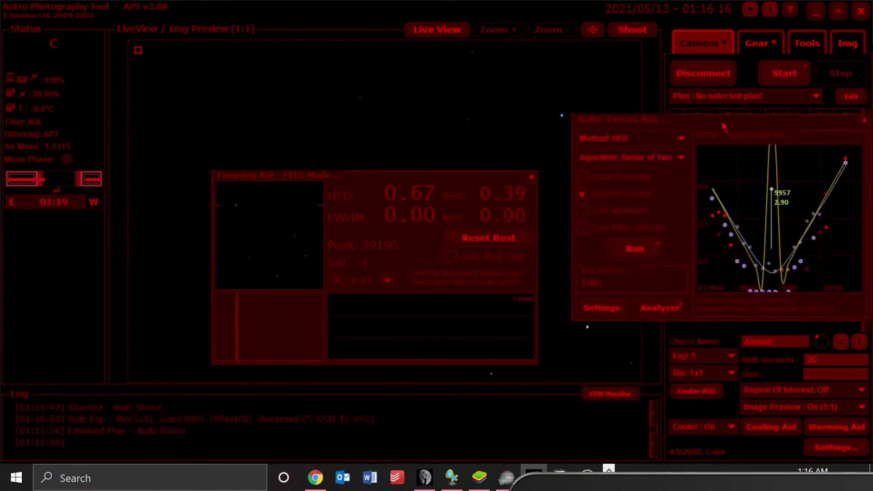
pyautogui.click(634, 249)
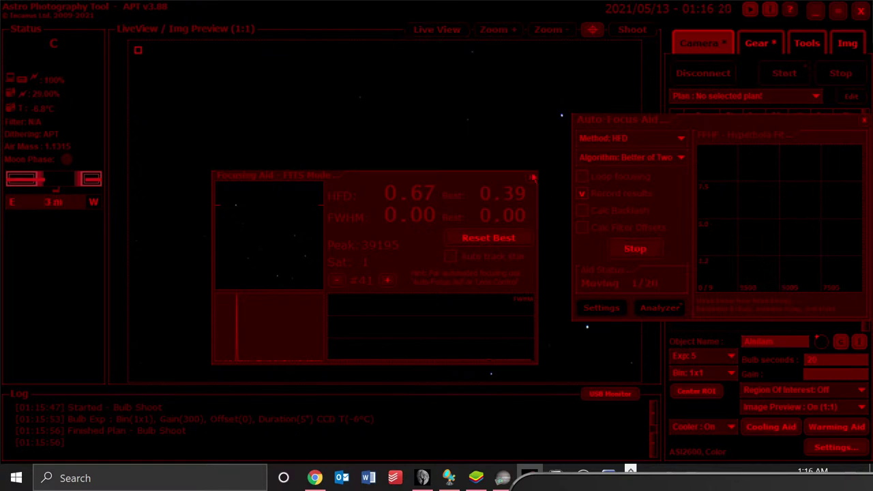
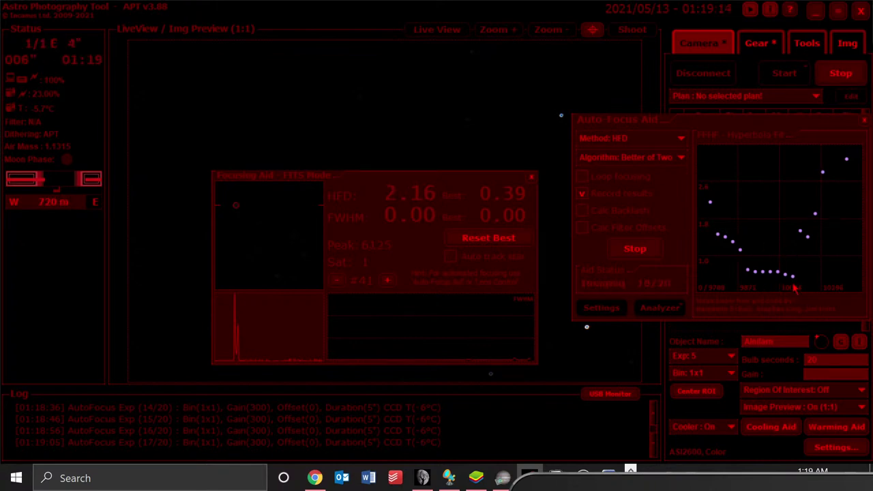
pyautogui.moveTo(781, 276)
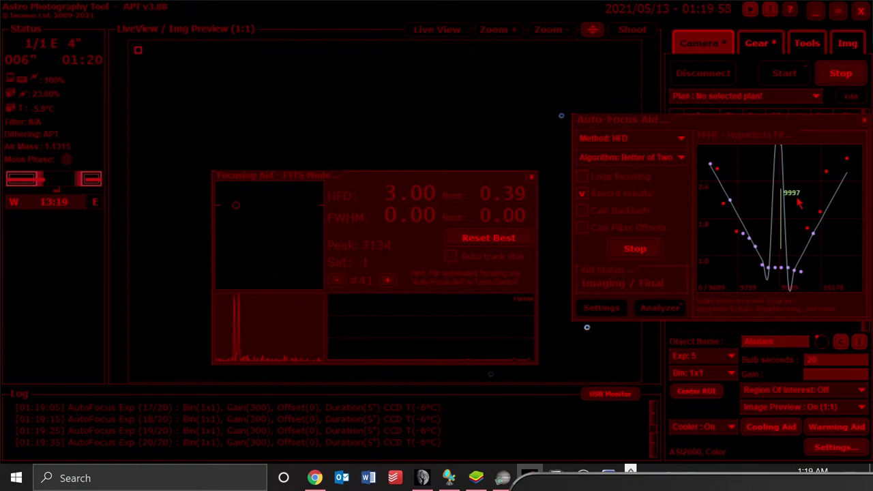
# Switch to the Astronomy and telescopes page in Notion to check the recorded focus positions, and return to Astro Photography Tool.
pyautogui.hotkey('alt', 'Tab')
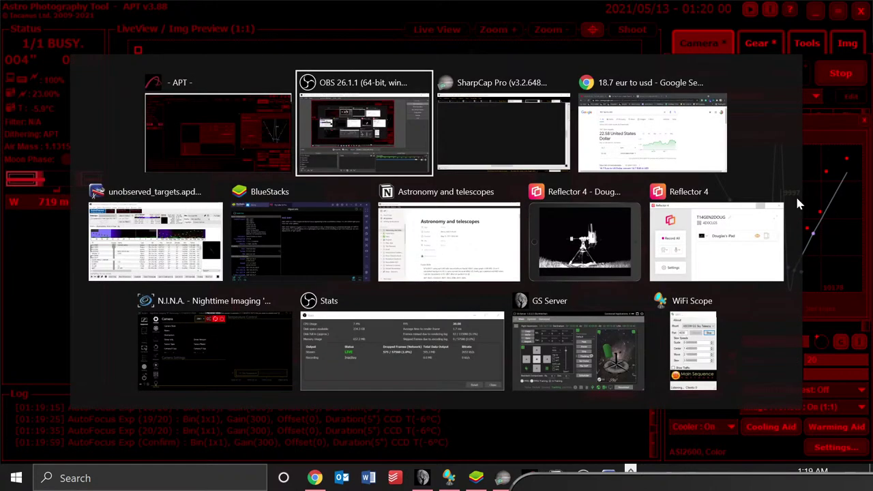
pyautogui.hotkey('alt', 'Tab')
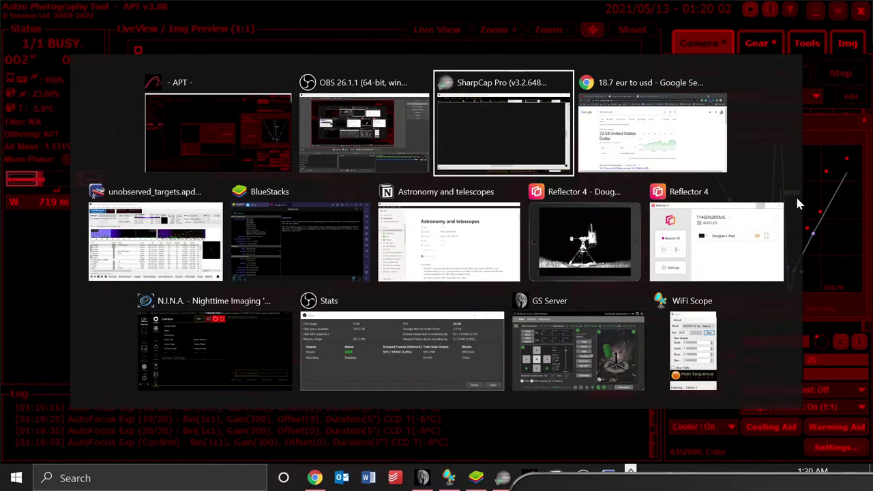
pyautogui.hotkey('alt', 'Tab')
pyautogui.hotkey('alt', 'Tab')
pyautogui.hotkey('alt', 'Tab')
pyautogui.hotkey('alt', 'Tab')
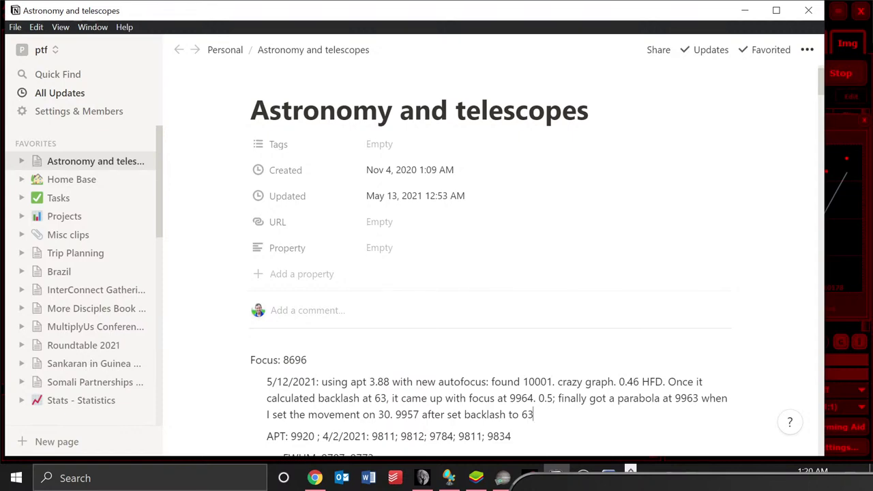
pyautogui.hotkey('alt', 'Tab')
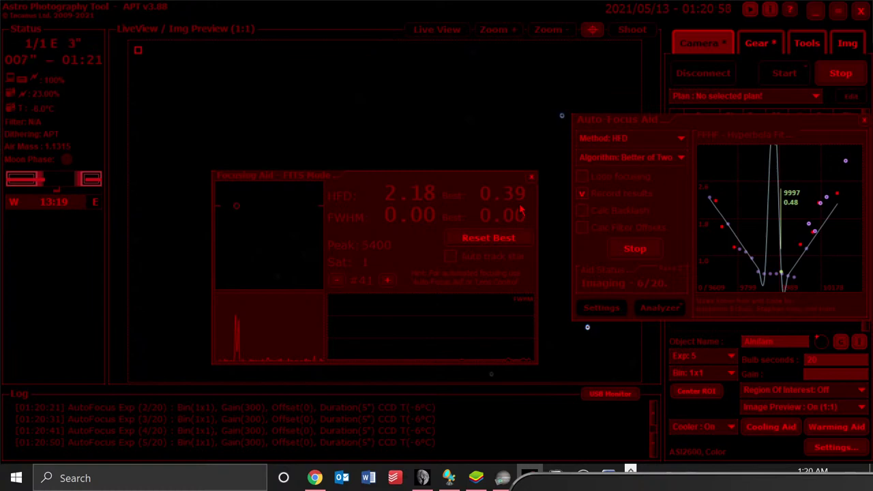
pyautogui.hotkey('alt', 'Tab')
pyautogui.press('Tab')
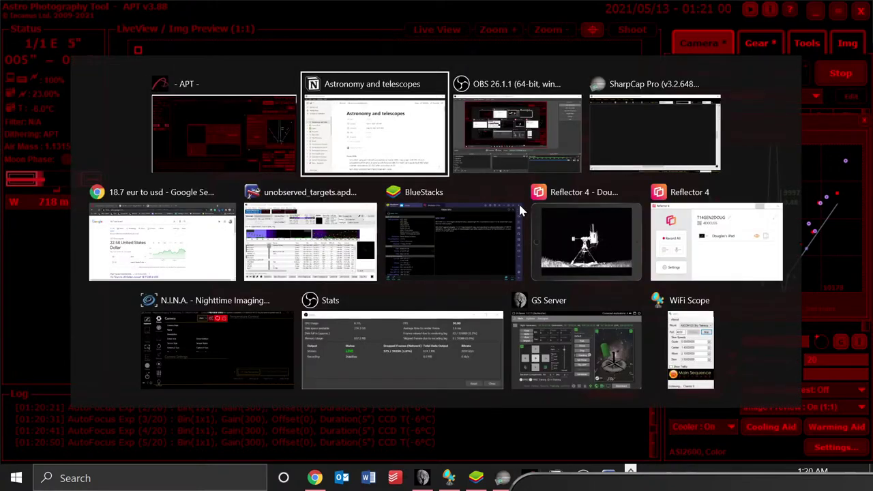
pyautogui.hotkey('alt', 'Tab')
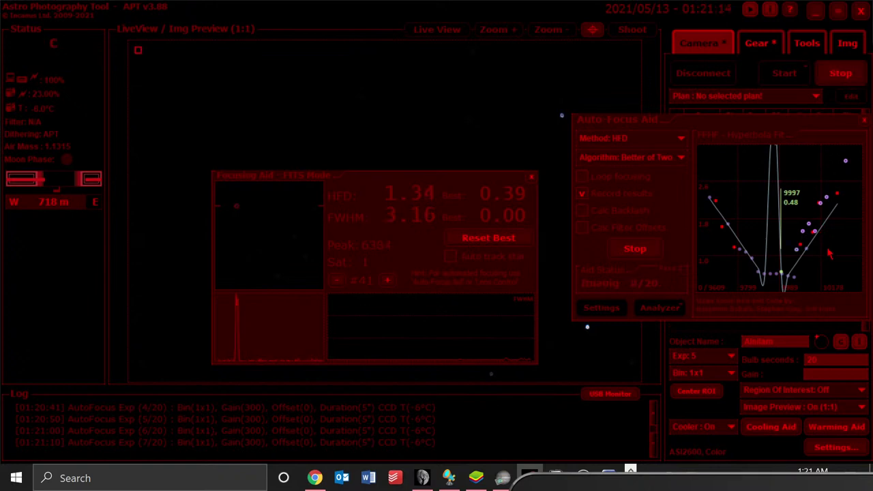
pyautogui.moveTo(795, 253)
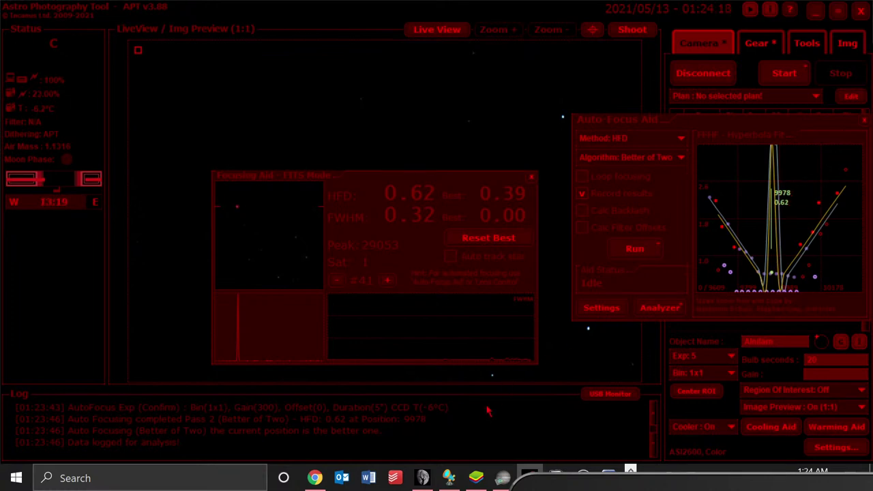
# Append "; 9978 the second time;" to the 5/12/2021 autofocus note in Notion, and return to Astro Photography Tool.
pyautogui.hotkey('alt', 'Tab')
pyautogui.hotkey('alt', 'Tab')
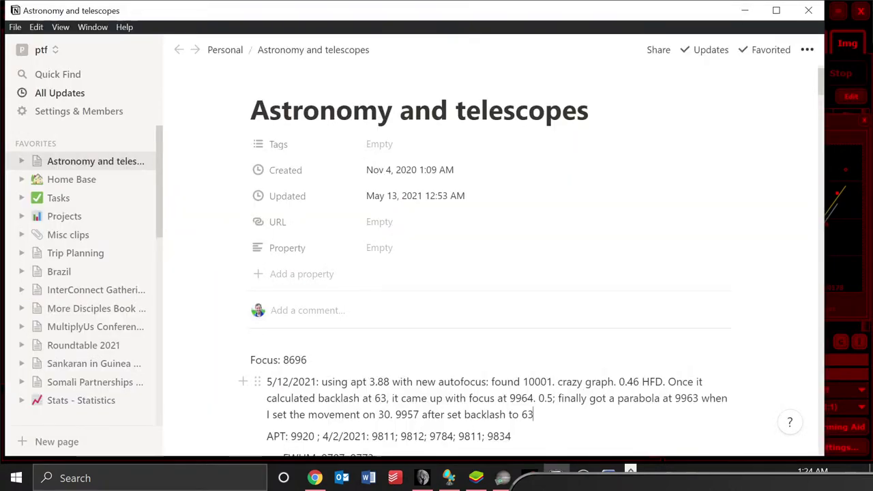
pyautogui.write('; 9978')
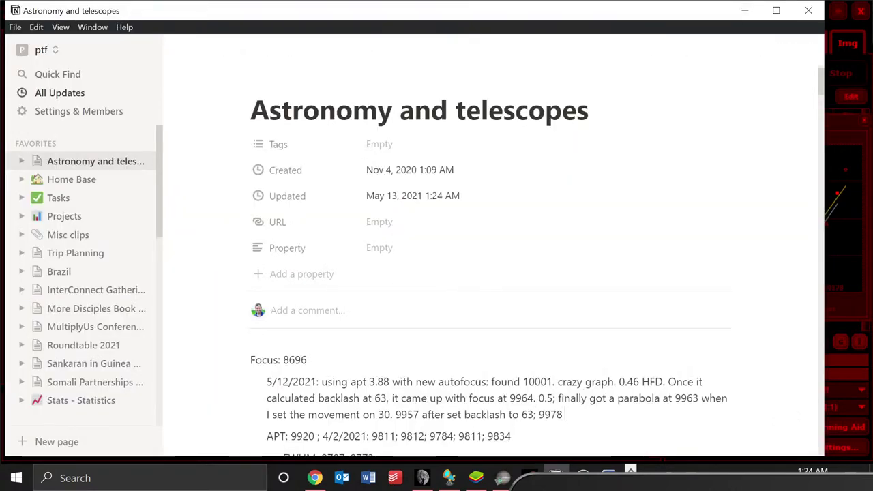
pyautogui.write(' the second time')
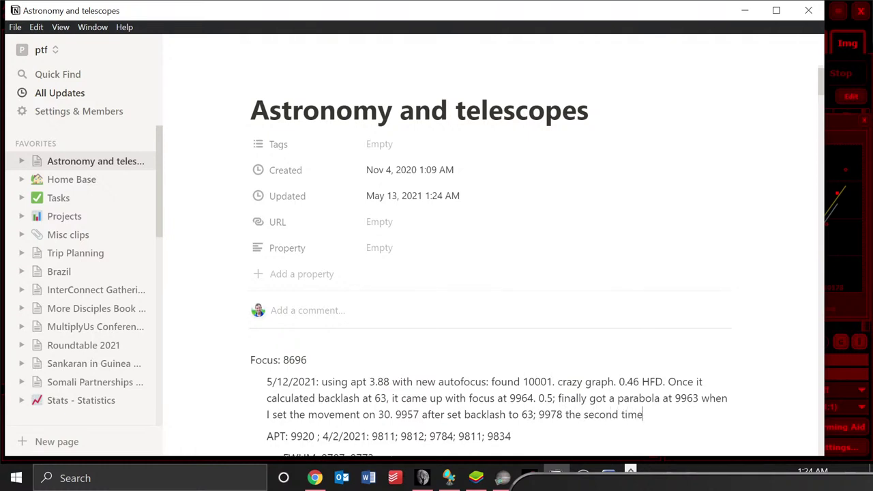
pyautogui.write(';')
pyautogui.hotkey('alt', 'Tab')
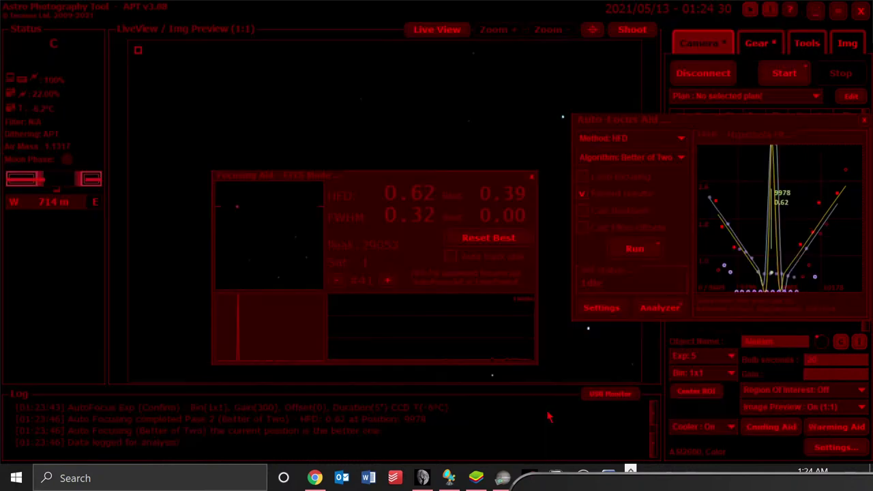
# Switch to OBS, change the active scene to 3-Sharpcap, and bring SharpCap to the front.
pyautogui.hotkey('alt', 'Tab')
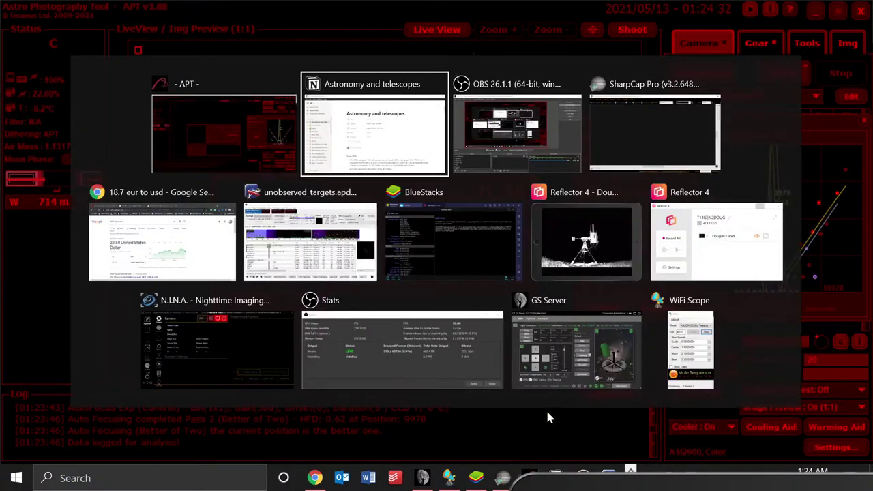
pyautogui.press('Tab')
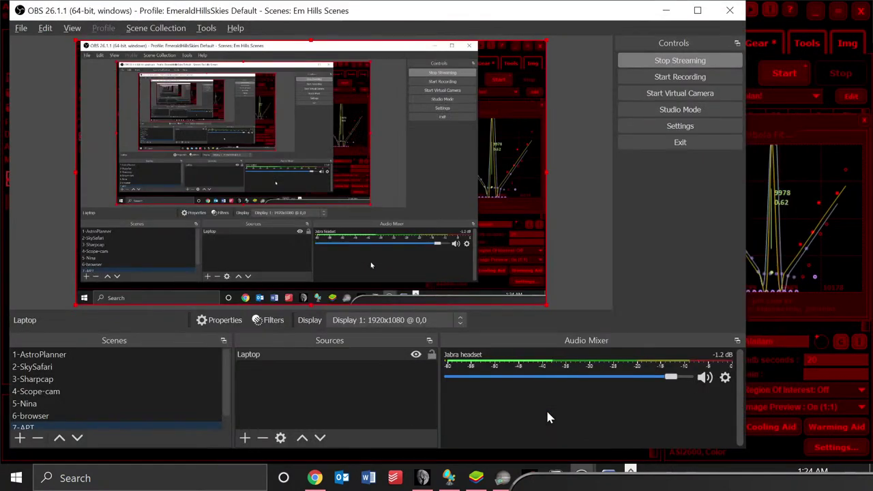
pyautogui.press('Up')
pyautogui.press('Up')
pyautogui.press('Up')
pyautogui.press('Up')
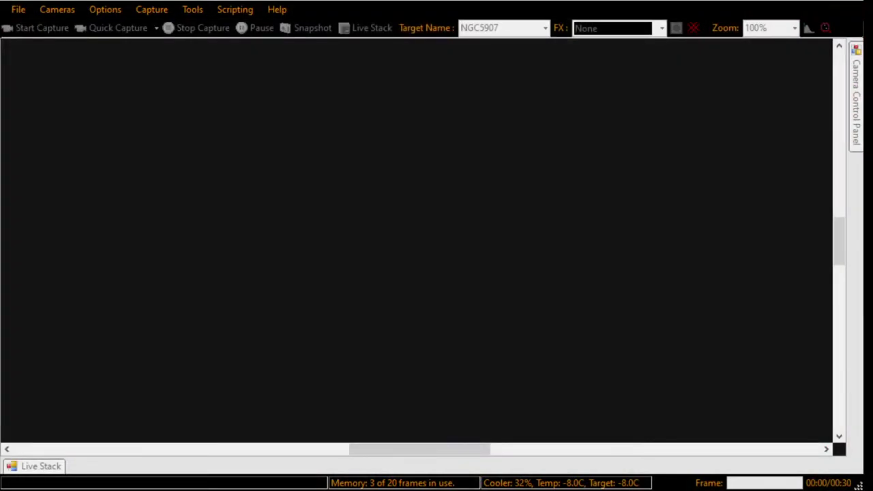
pyautogui.press('alt')
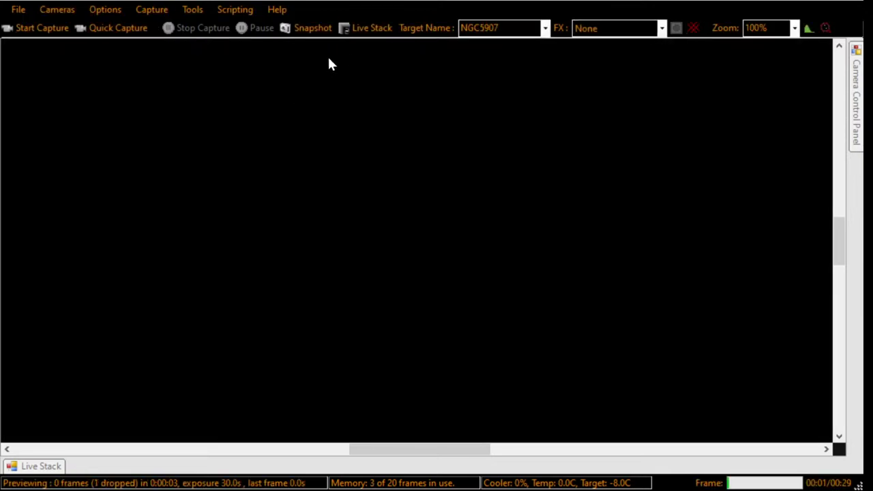
# Start live stacking NGC5907 and clear the previous stack so a new one begins.
pyautogui.click(382, 34)
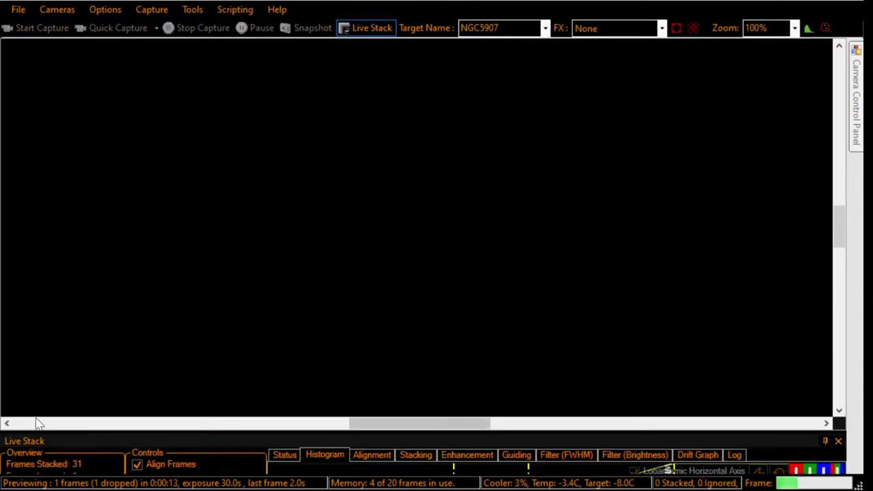
pyautogui.click(823, 441)
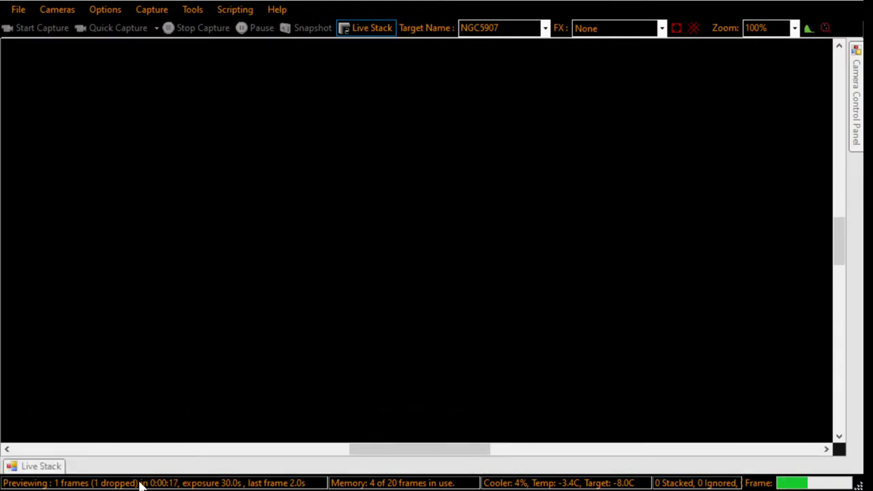
pyautogui.moveTo(45, 471)
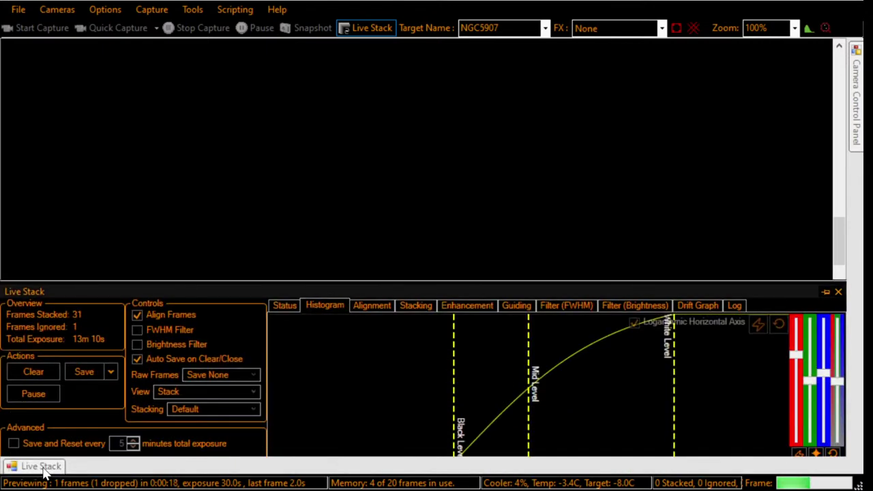
pyautogui.click(34, 369)
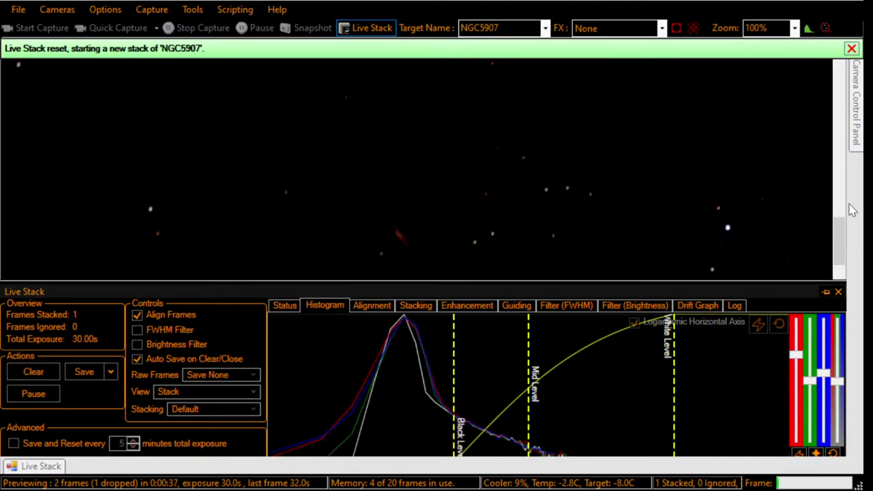
# View the whole frame at Auto zoom, and return to 100% zoom around the galaxy.
pyautogui.moveTo(851, 147)
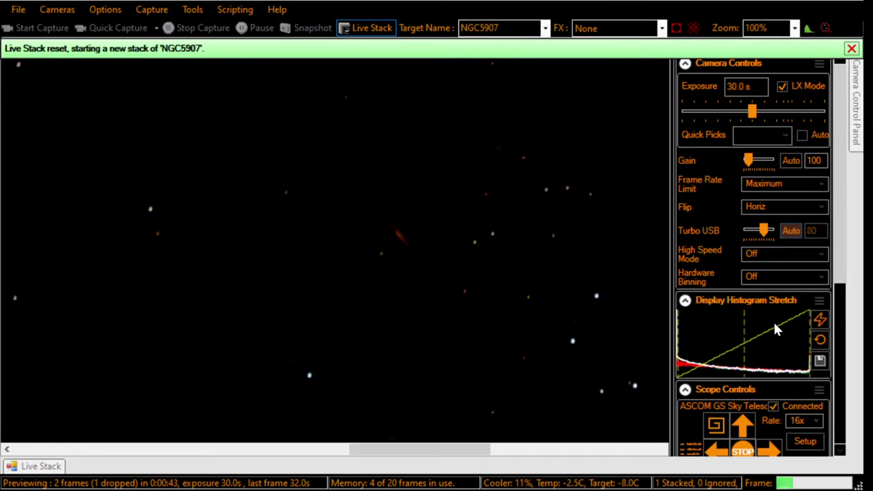
pyautogui.click(793, 30)
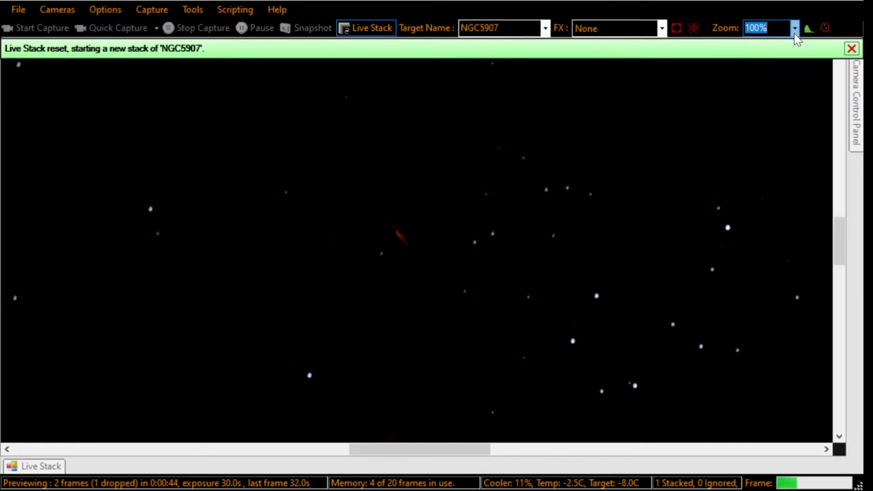
pyautogui.press('Up')
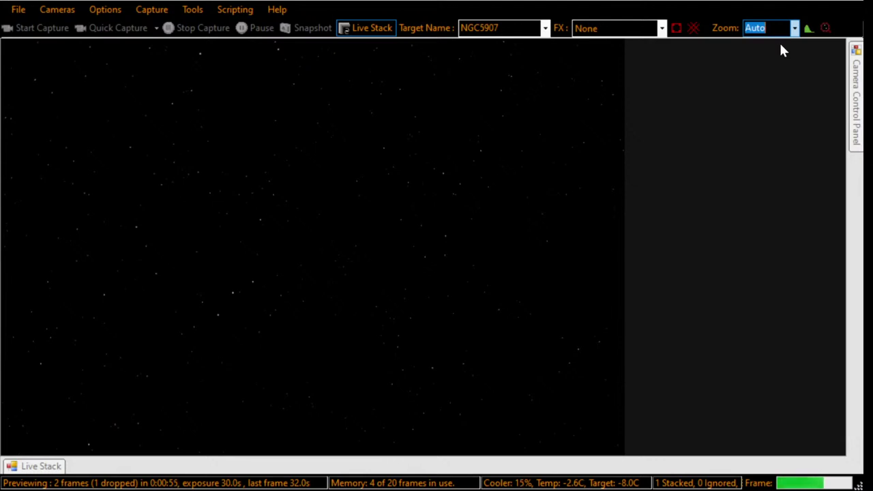
pyautogui.press('Delete')
pyautogui.click(795, 29)
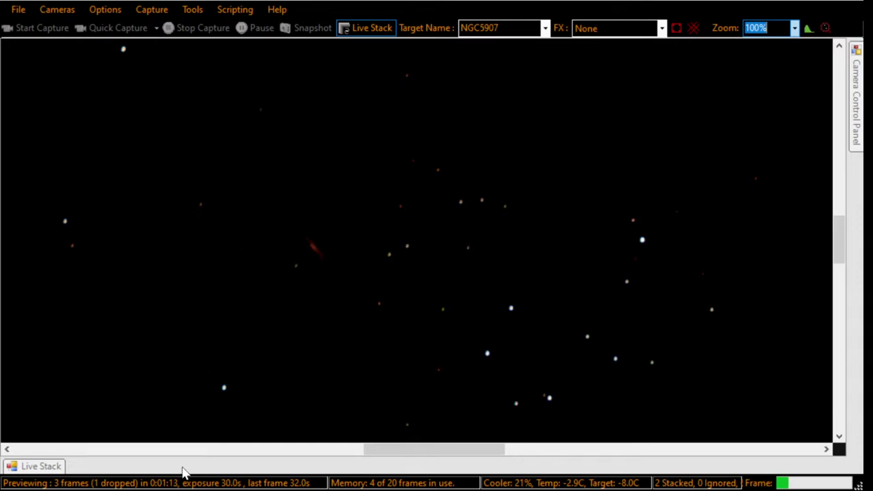
# Lower the live stack's black level to the histogram peak, and reset and auto-balance the colours with a slightly reduced red level.
pyautogui.click(46, 468)
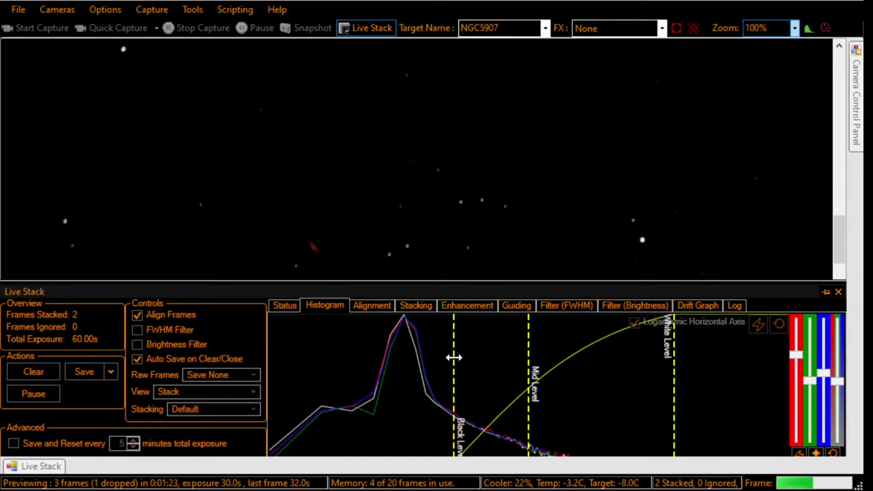
pyautogui.moveTo(453, 358); pyautogui.dragTo(407, 358)
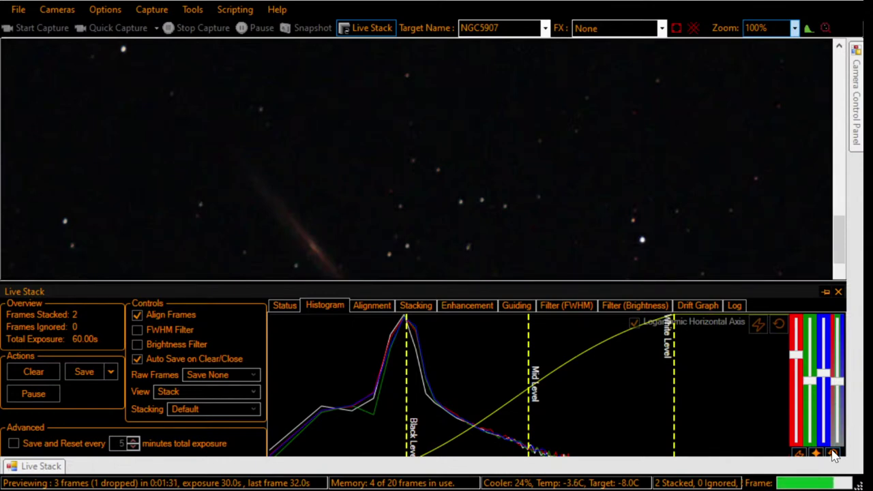
pyautogui.click(833, 454)
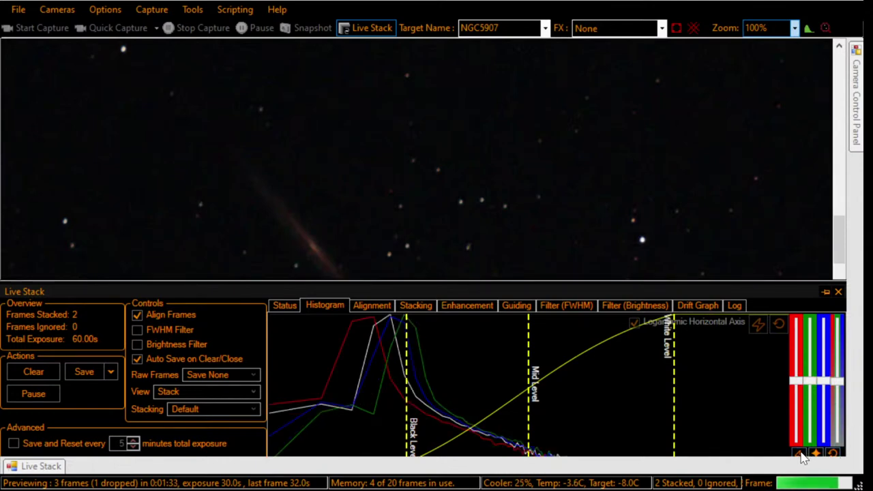
pyautogui.click(801, 456)
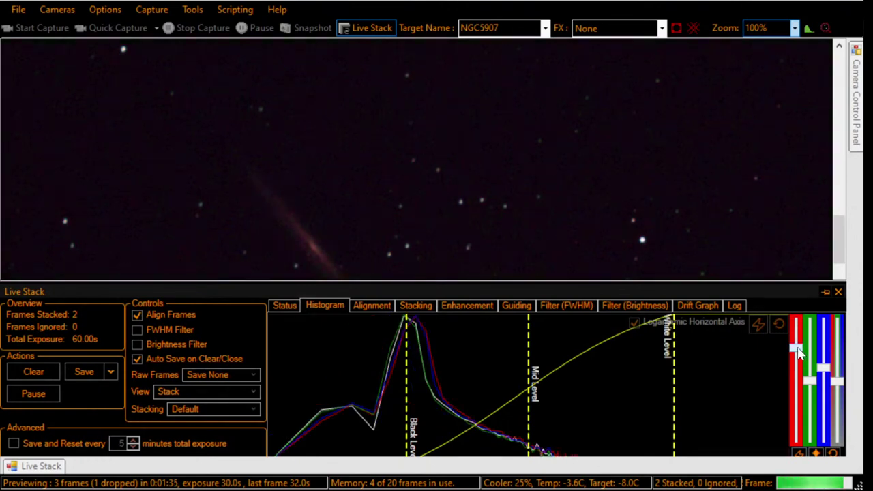
pyautogui.moveTo(799, 351); pyautogui.dragTo(799, 363)
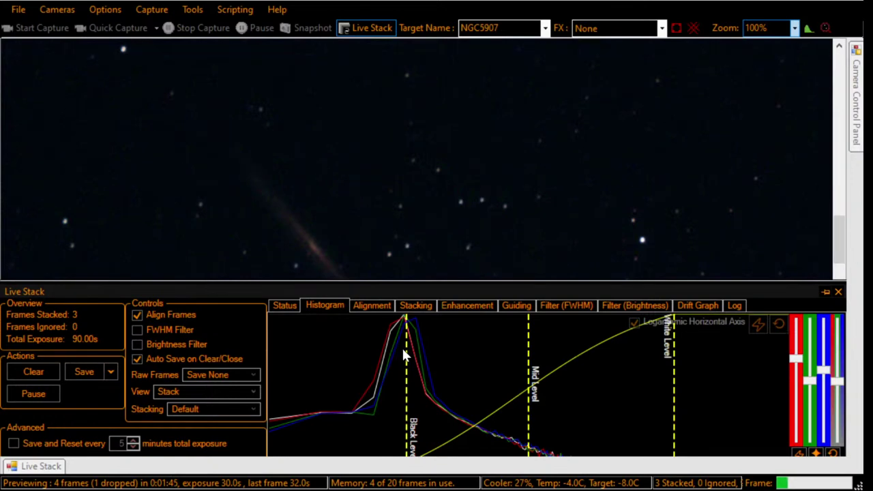
# Raise the black level slightly past the histogram peak, lower the mid and white levels, and collapse the Live Stack controls.
pyautogui.moveTo(407, 357); pyautogui.dragTo(414, 357)
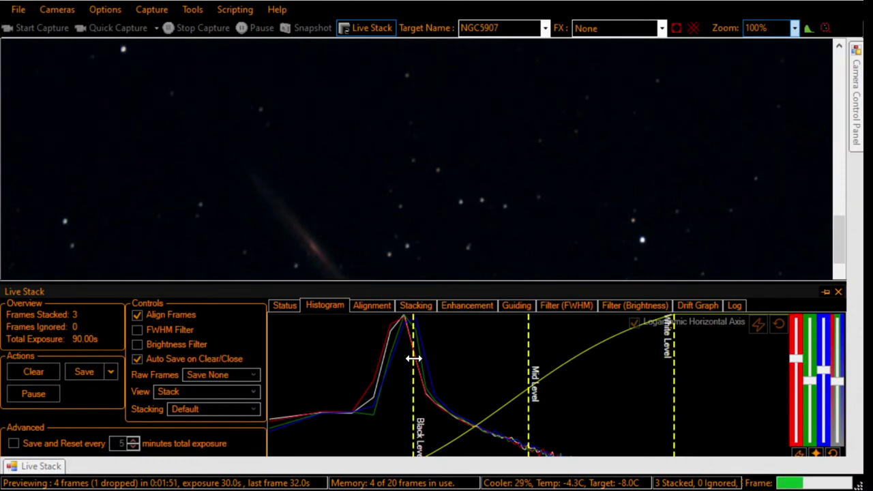
pyautogui.moveTo(527, 365); pyautogui.dragTo(508, 371)
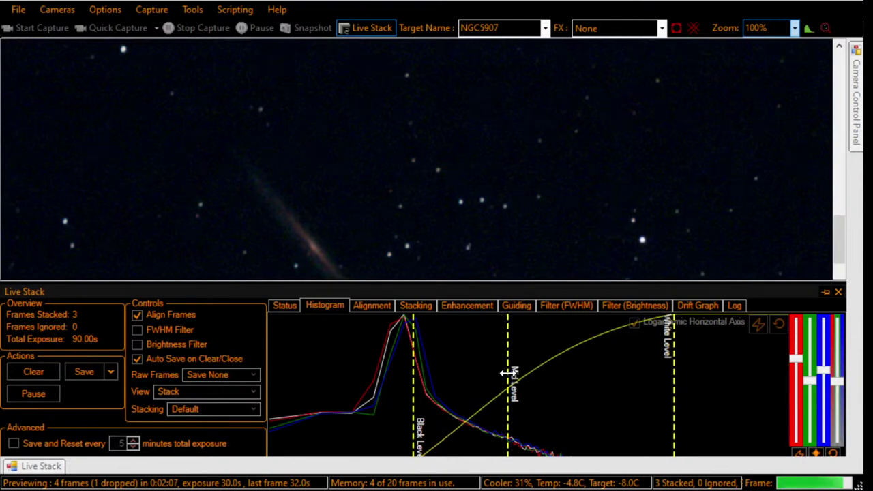
pyautogui.moveTo(673, 384); pyautogui.dragTo(609, 391)
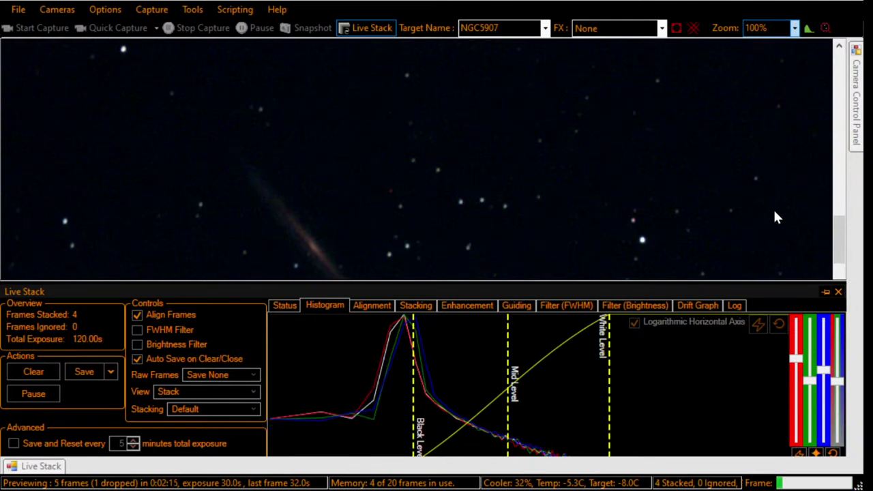
pyautogui.click(823, 291)
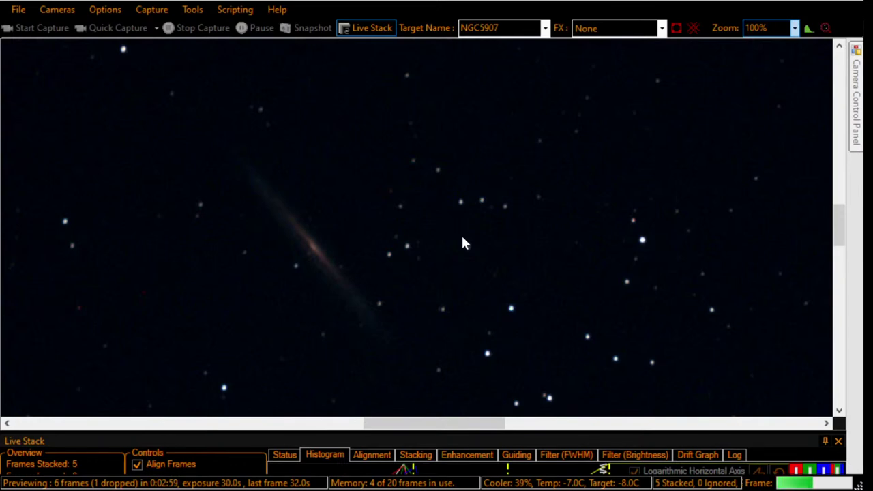
pyautogui.press('alt')
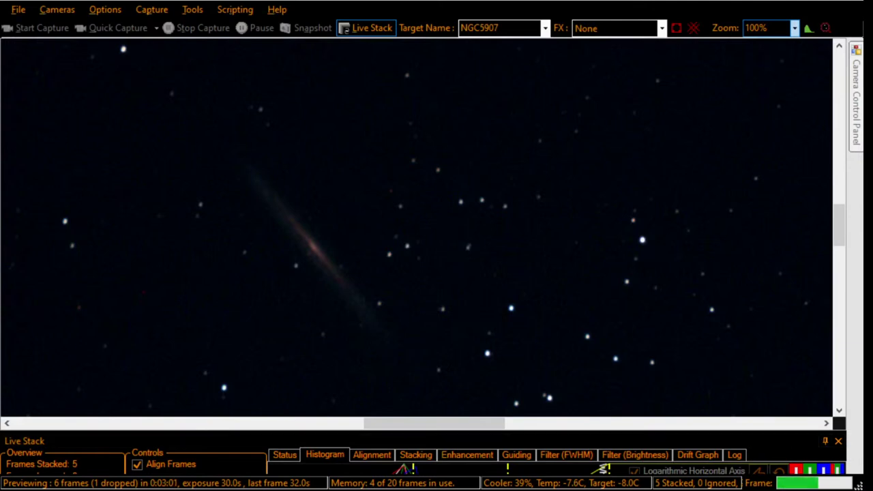